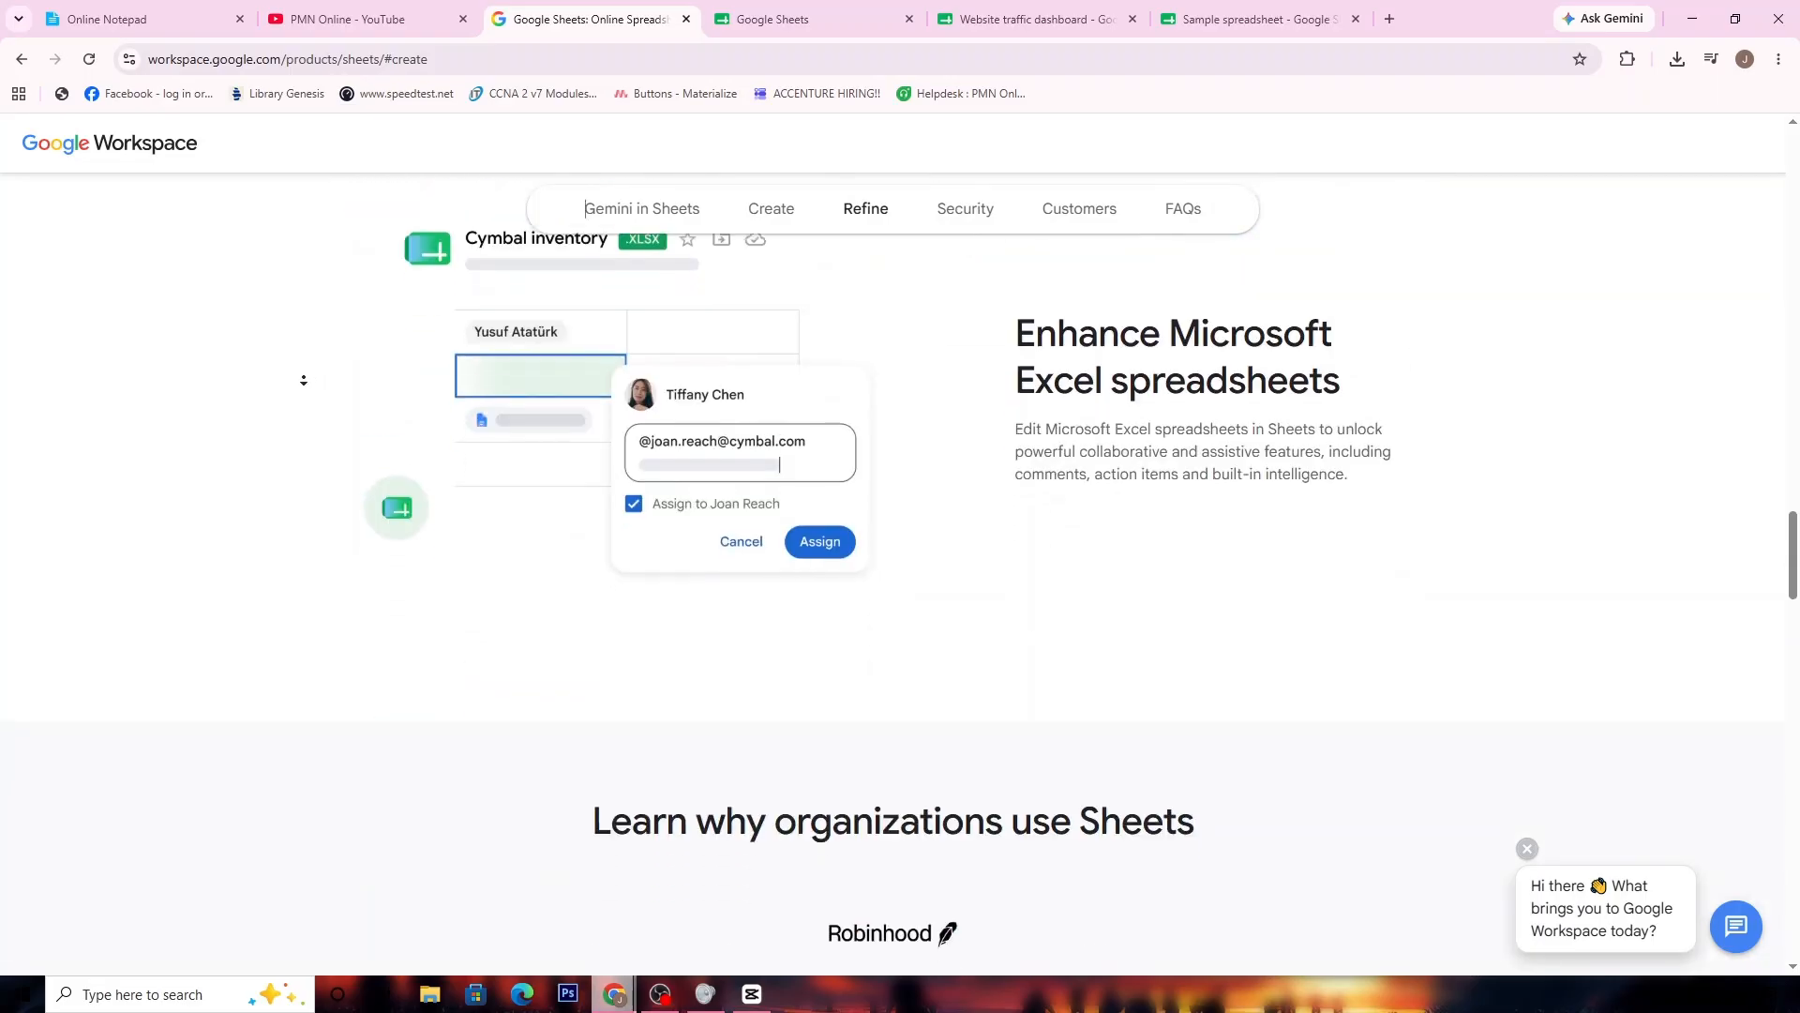
Look through the Google Sheets file list and the individual sheets of the Website traffic dashboard spreadsheet
click(778, 19)
scroll(733, 452, down, 3)
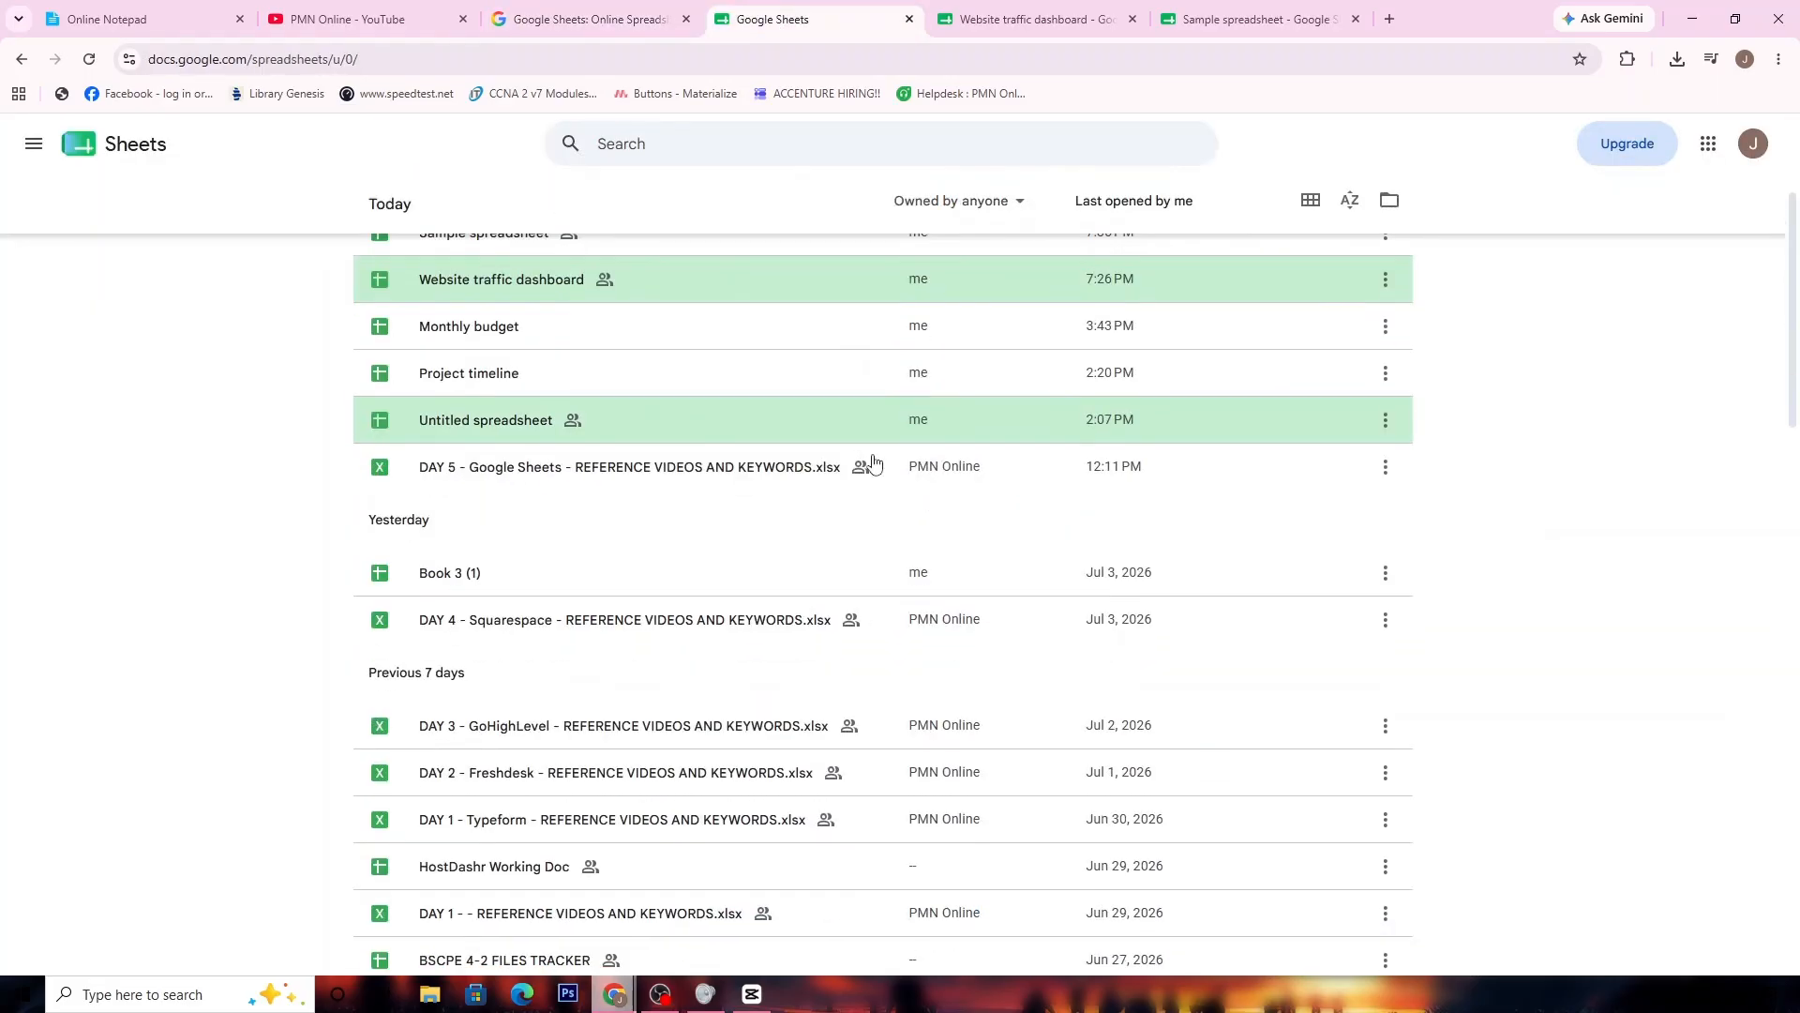
scroll(657, 503, up, 4)
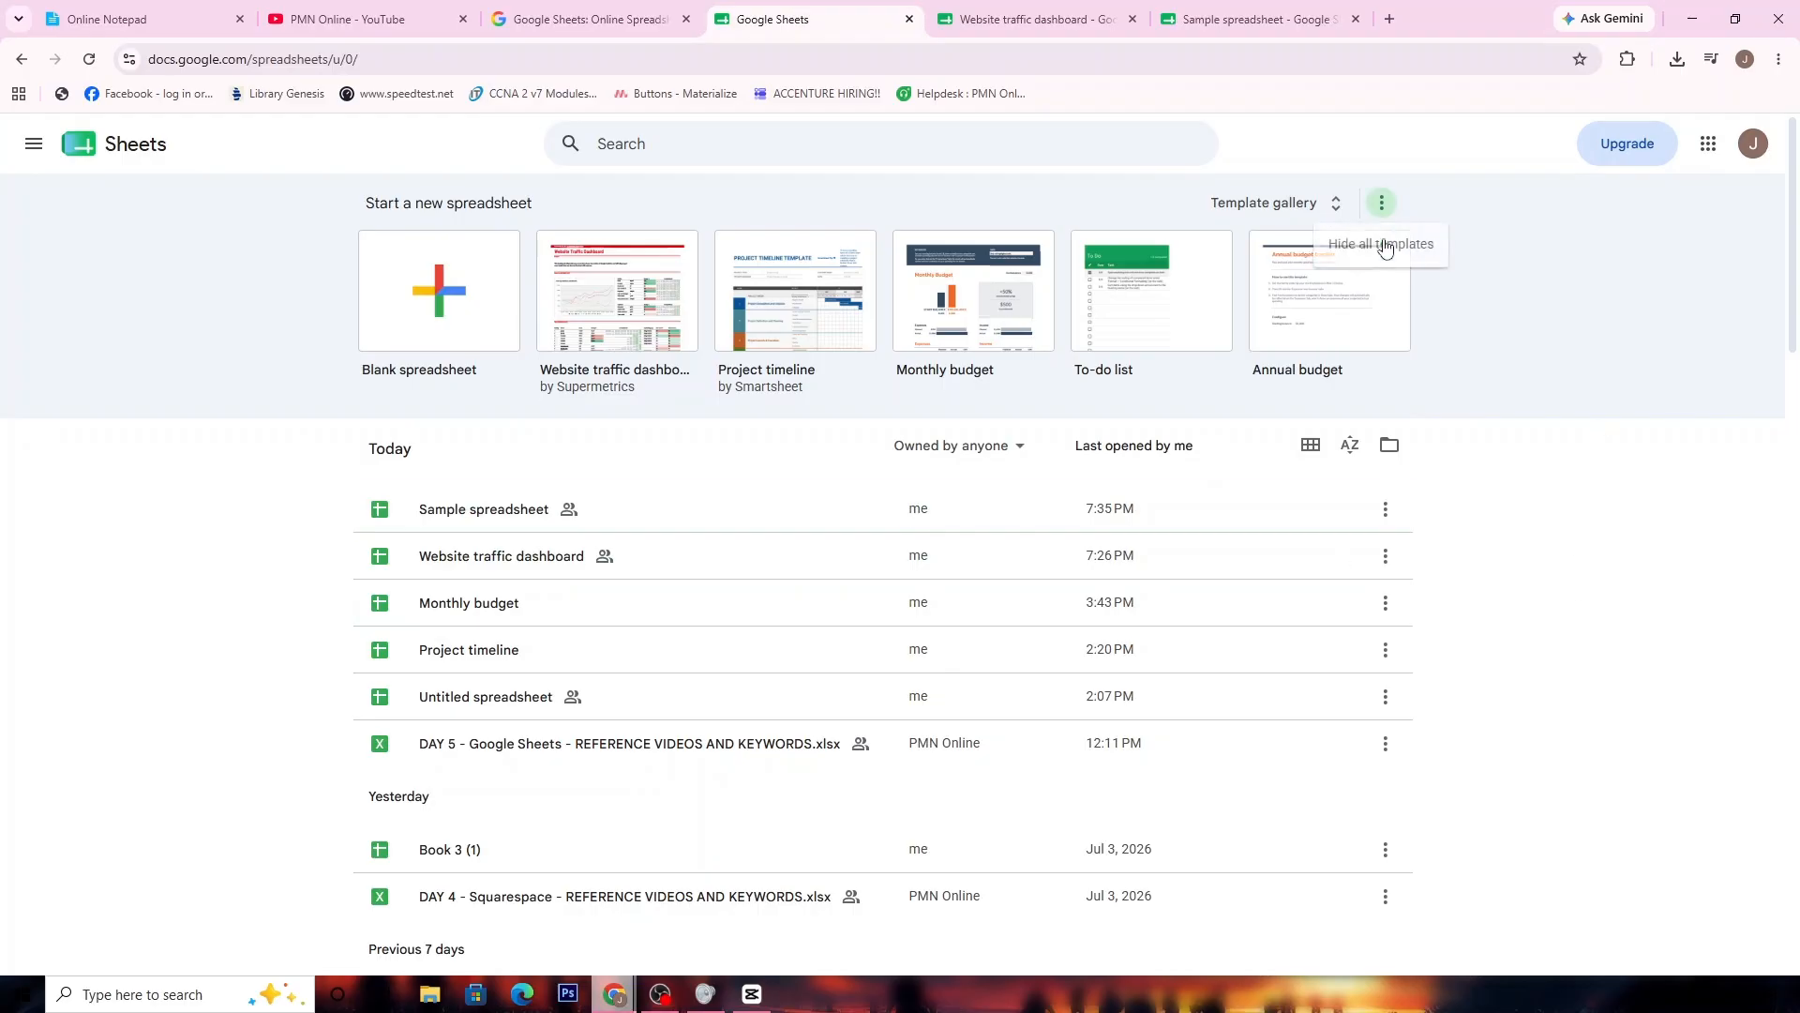
key(ctrl+Tab)
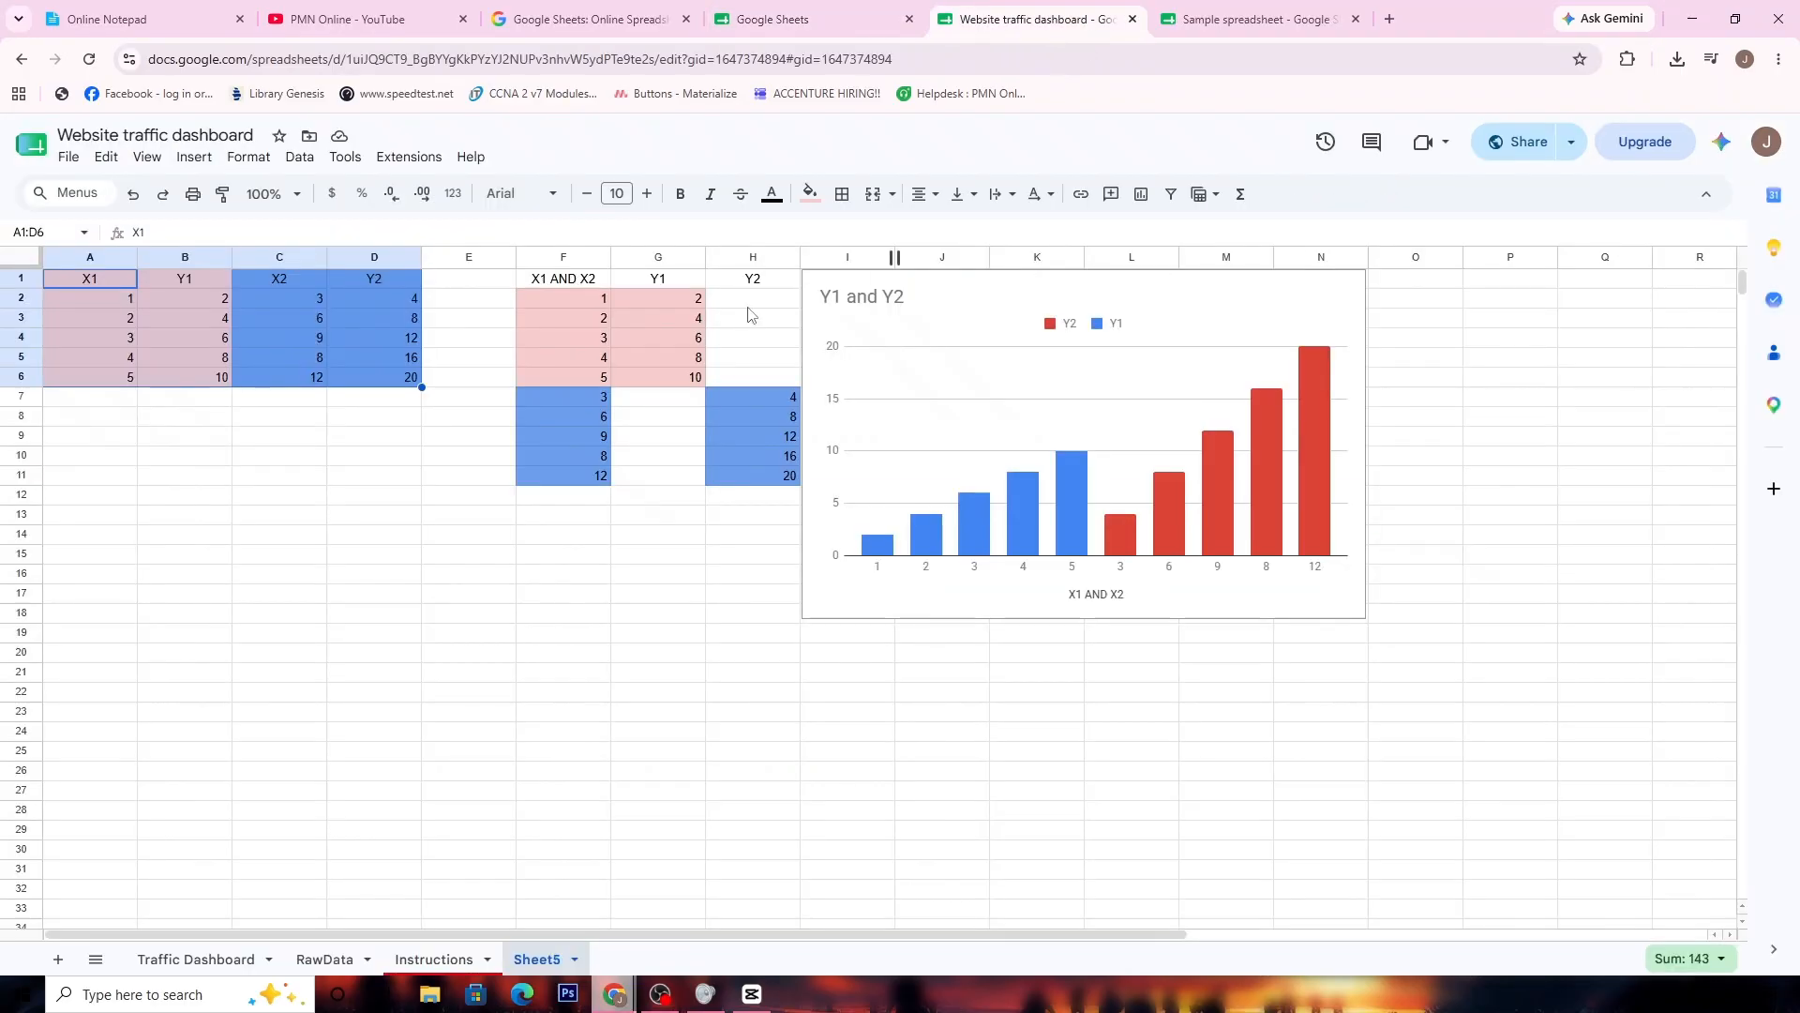
click(196, 958)
click(325, 958)
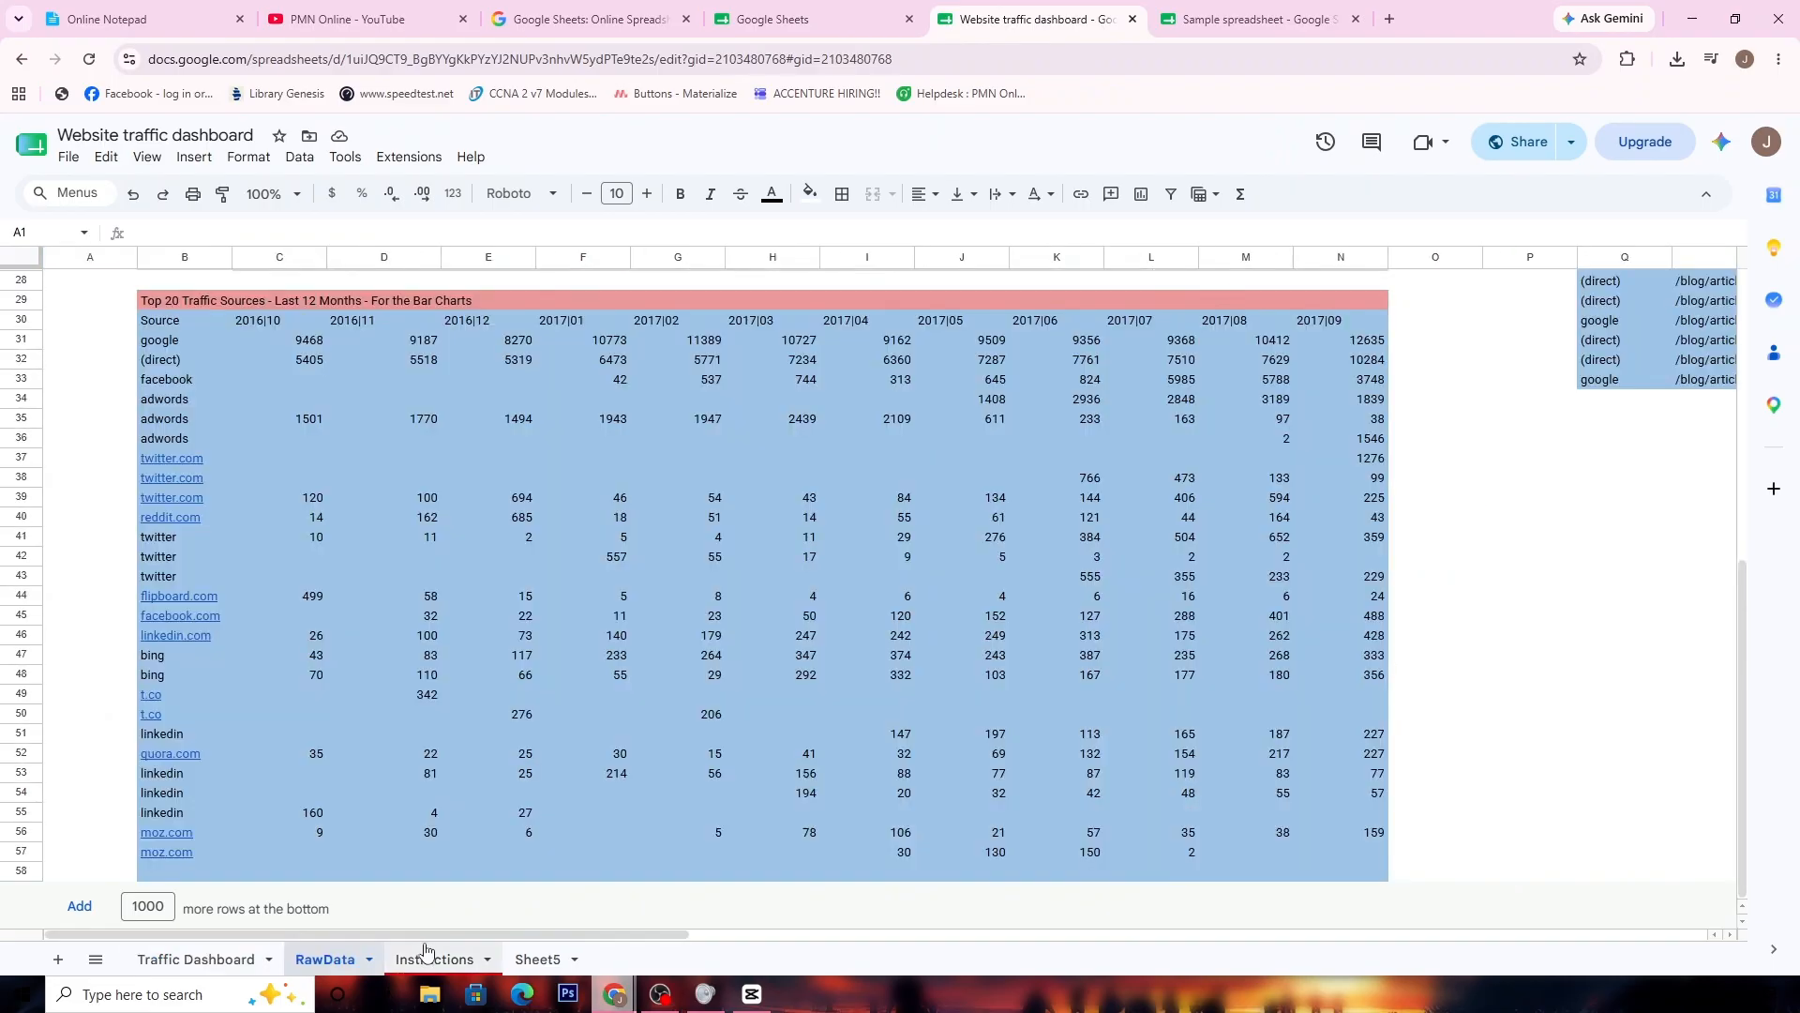
click(424, 957)
click(527, 957)
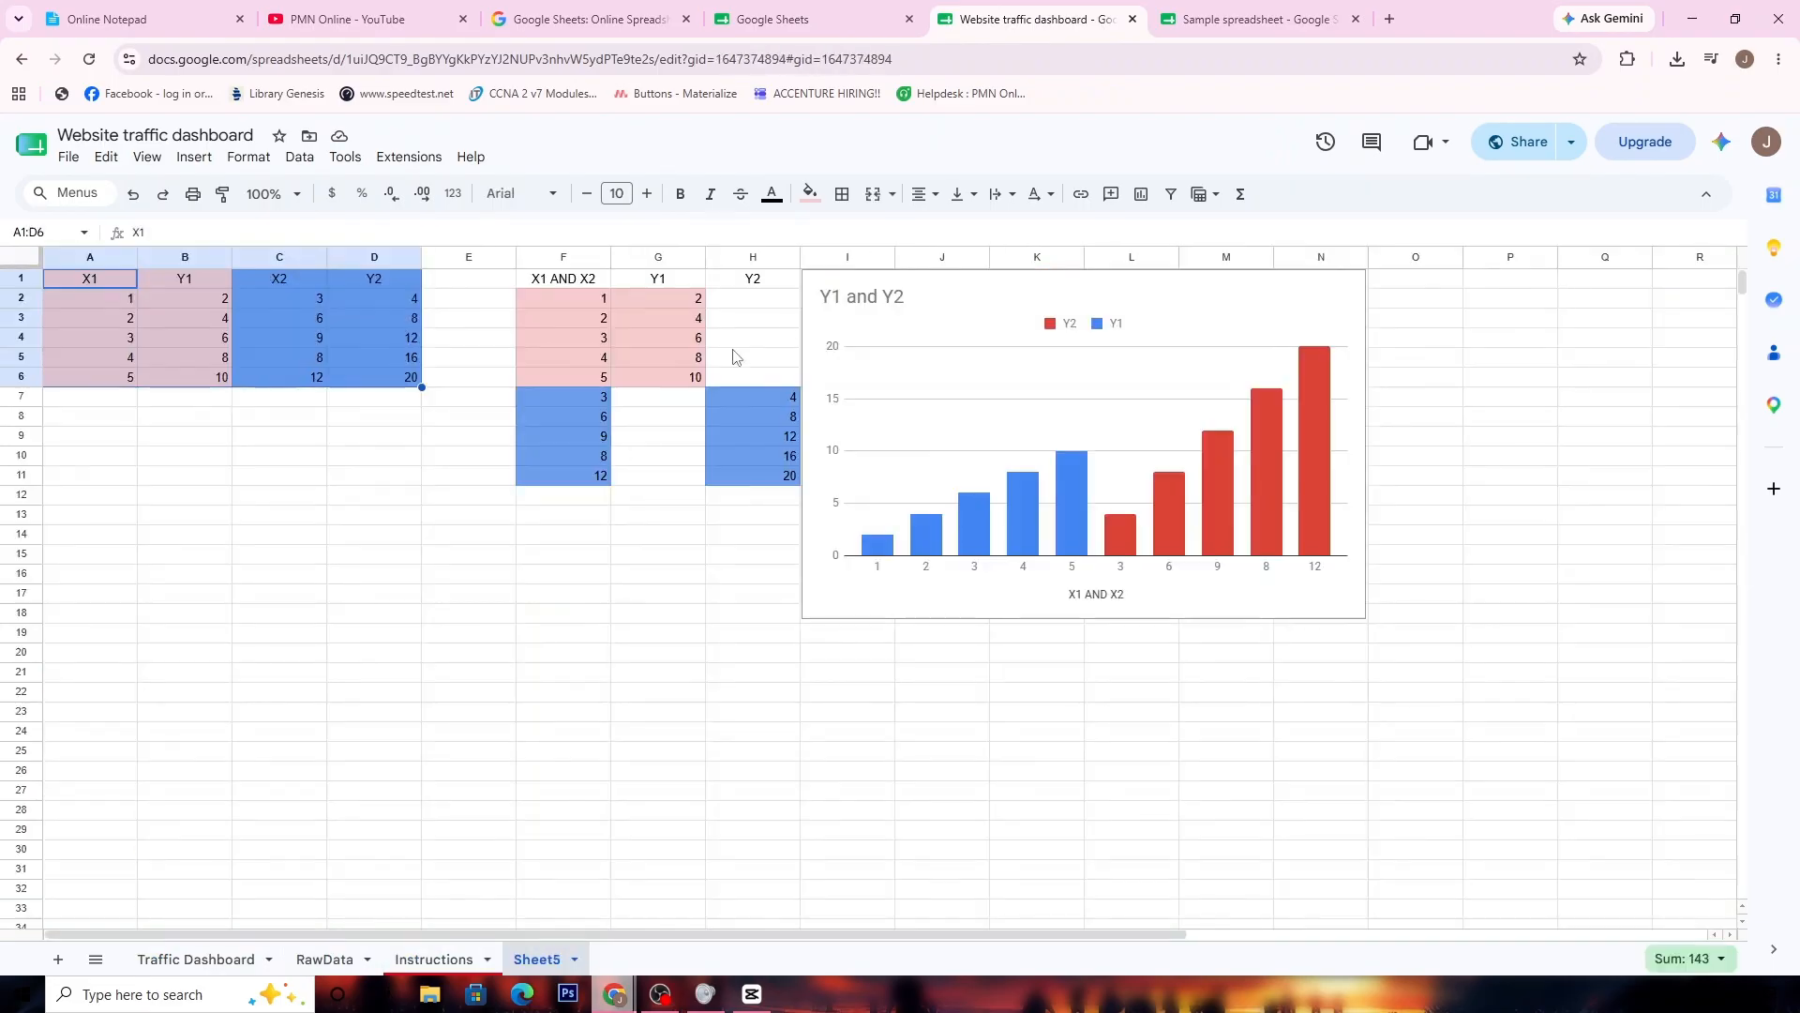
click(1201, 8)
key(ctrl+Tab)
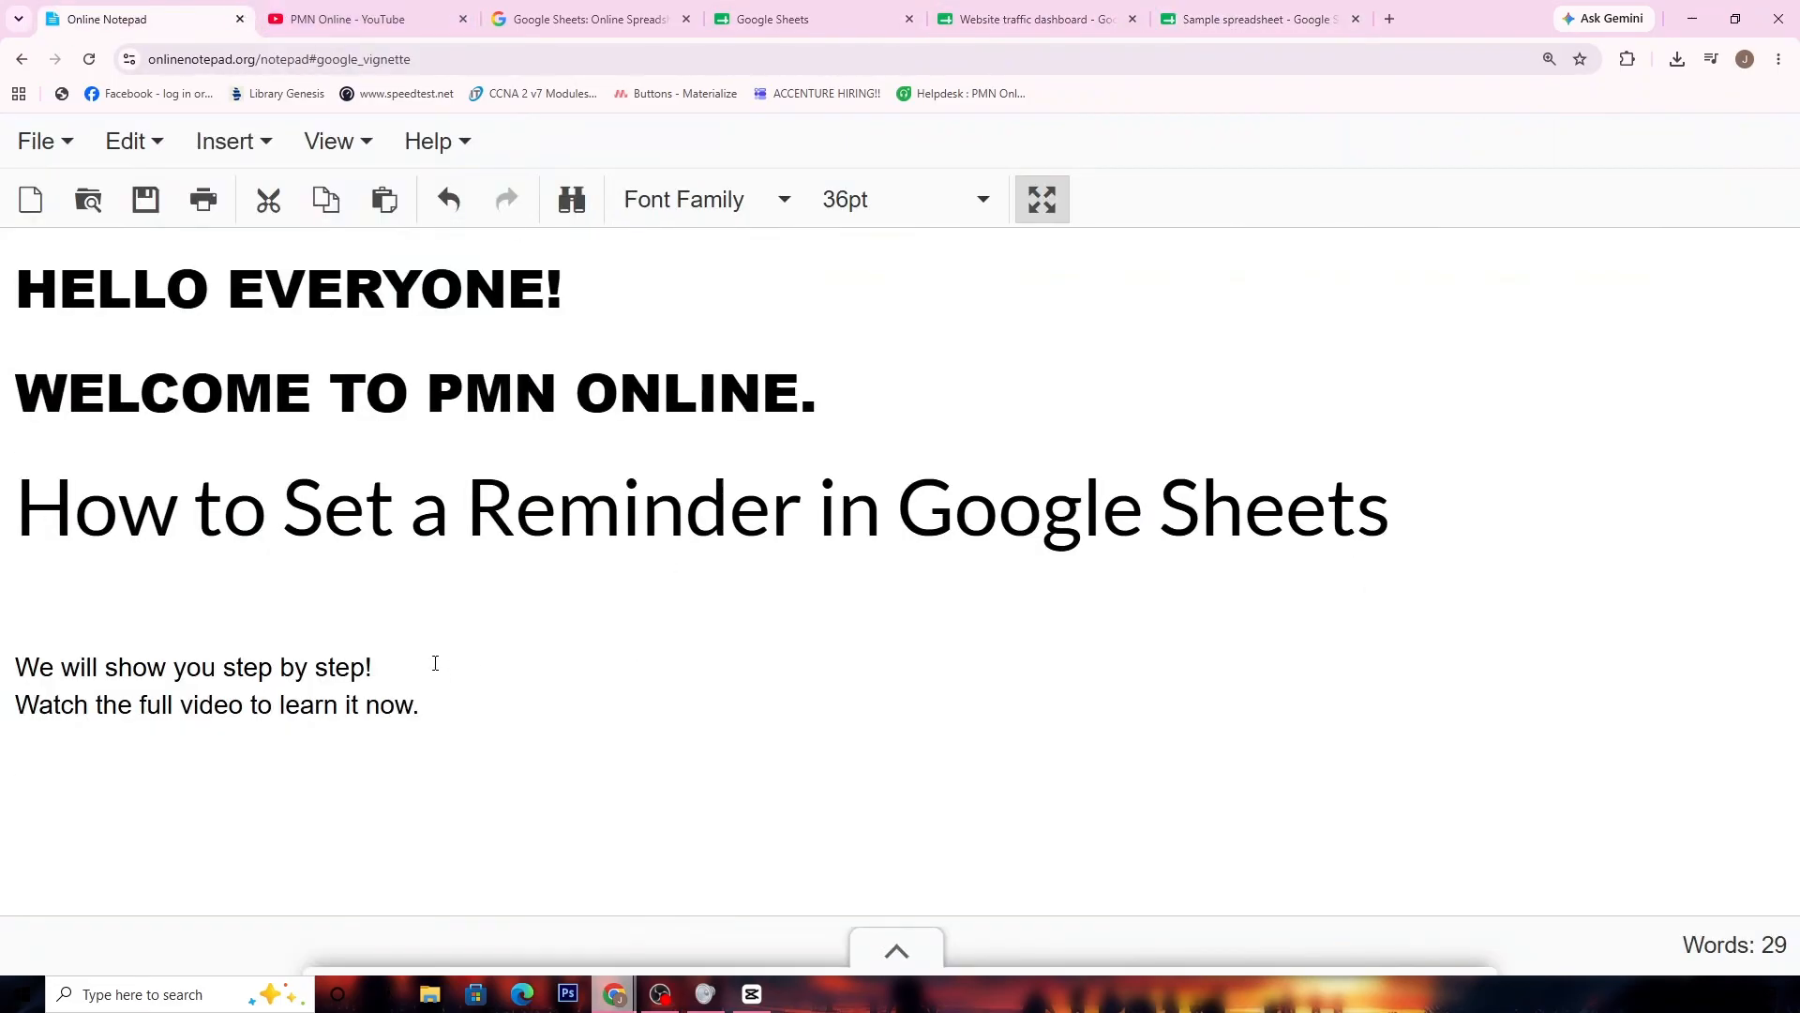
drag(16, 701, 463, 698)
click(469, 711)
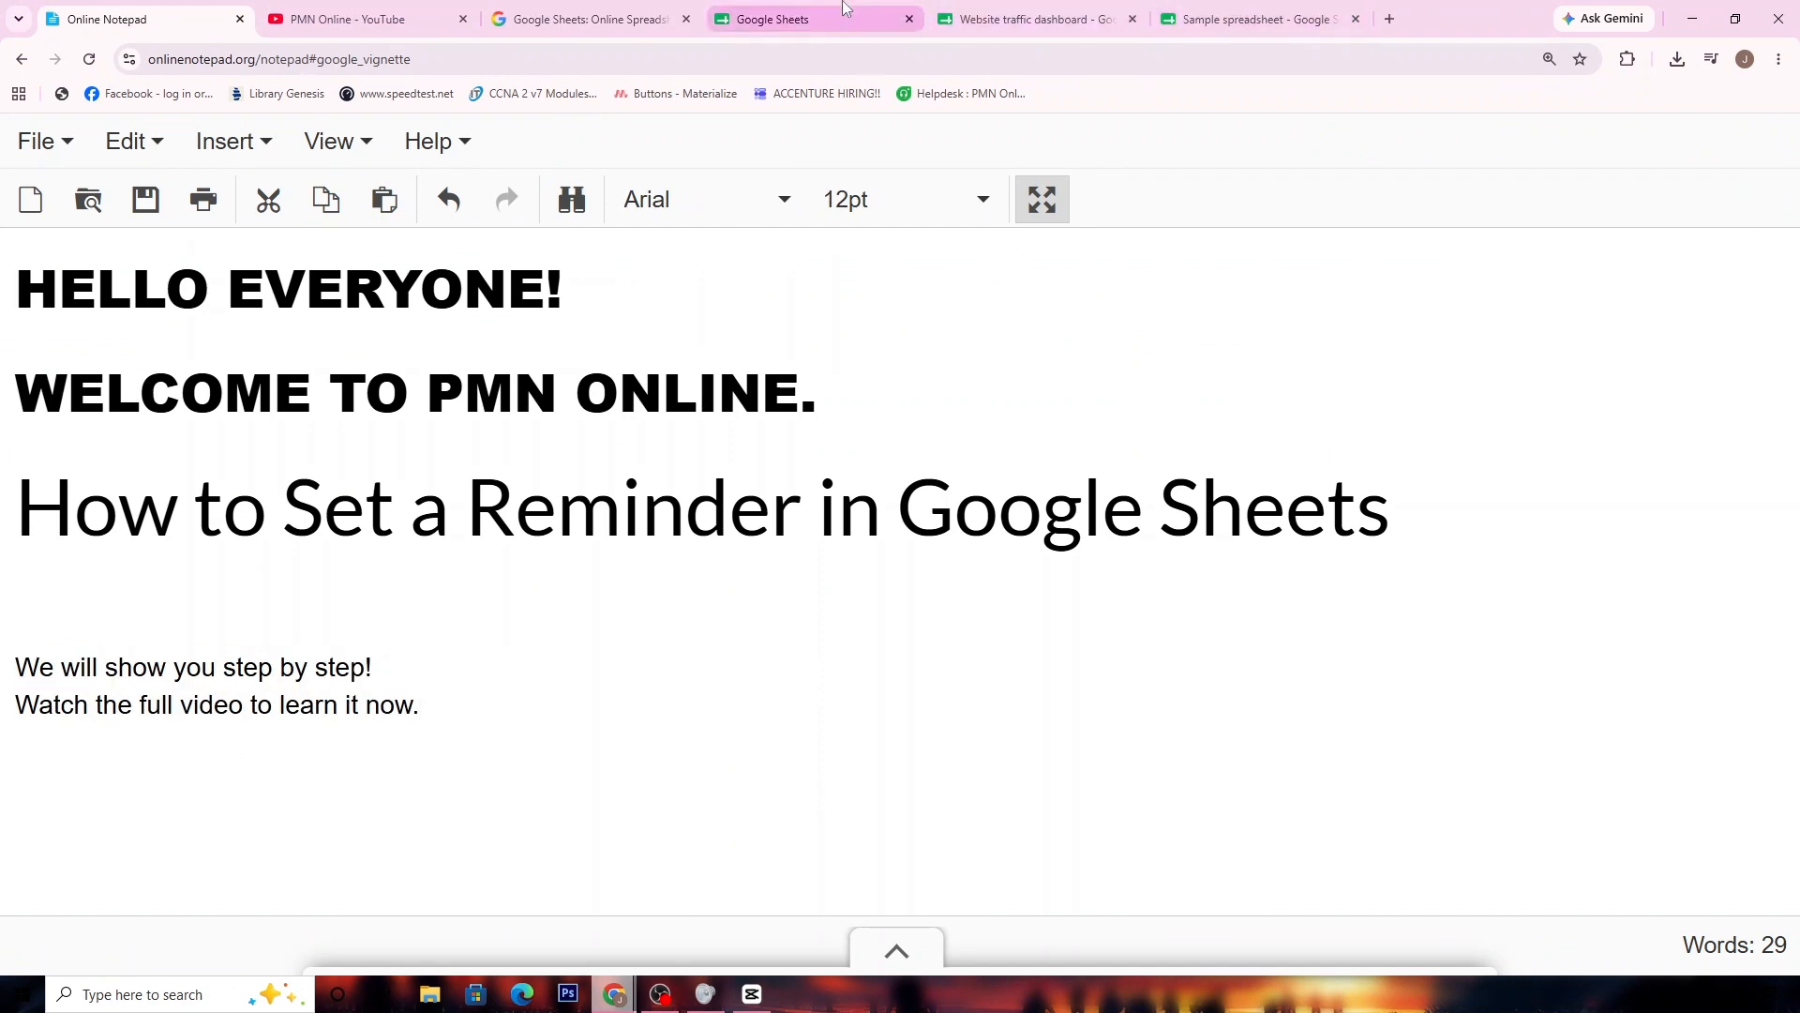
Switch to Sheet3 of the Sample spreadsheet and select cell C1 beside the Gender header
click(797, 19)
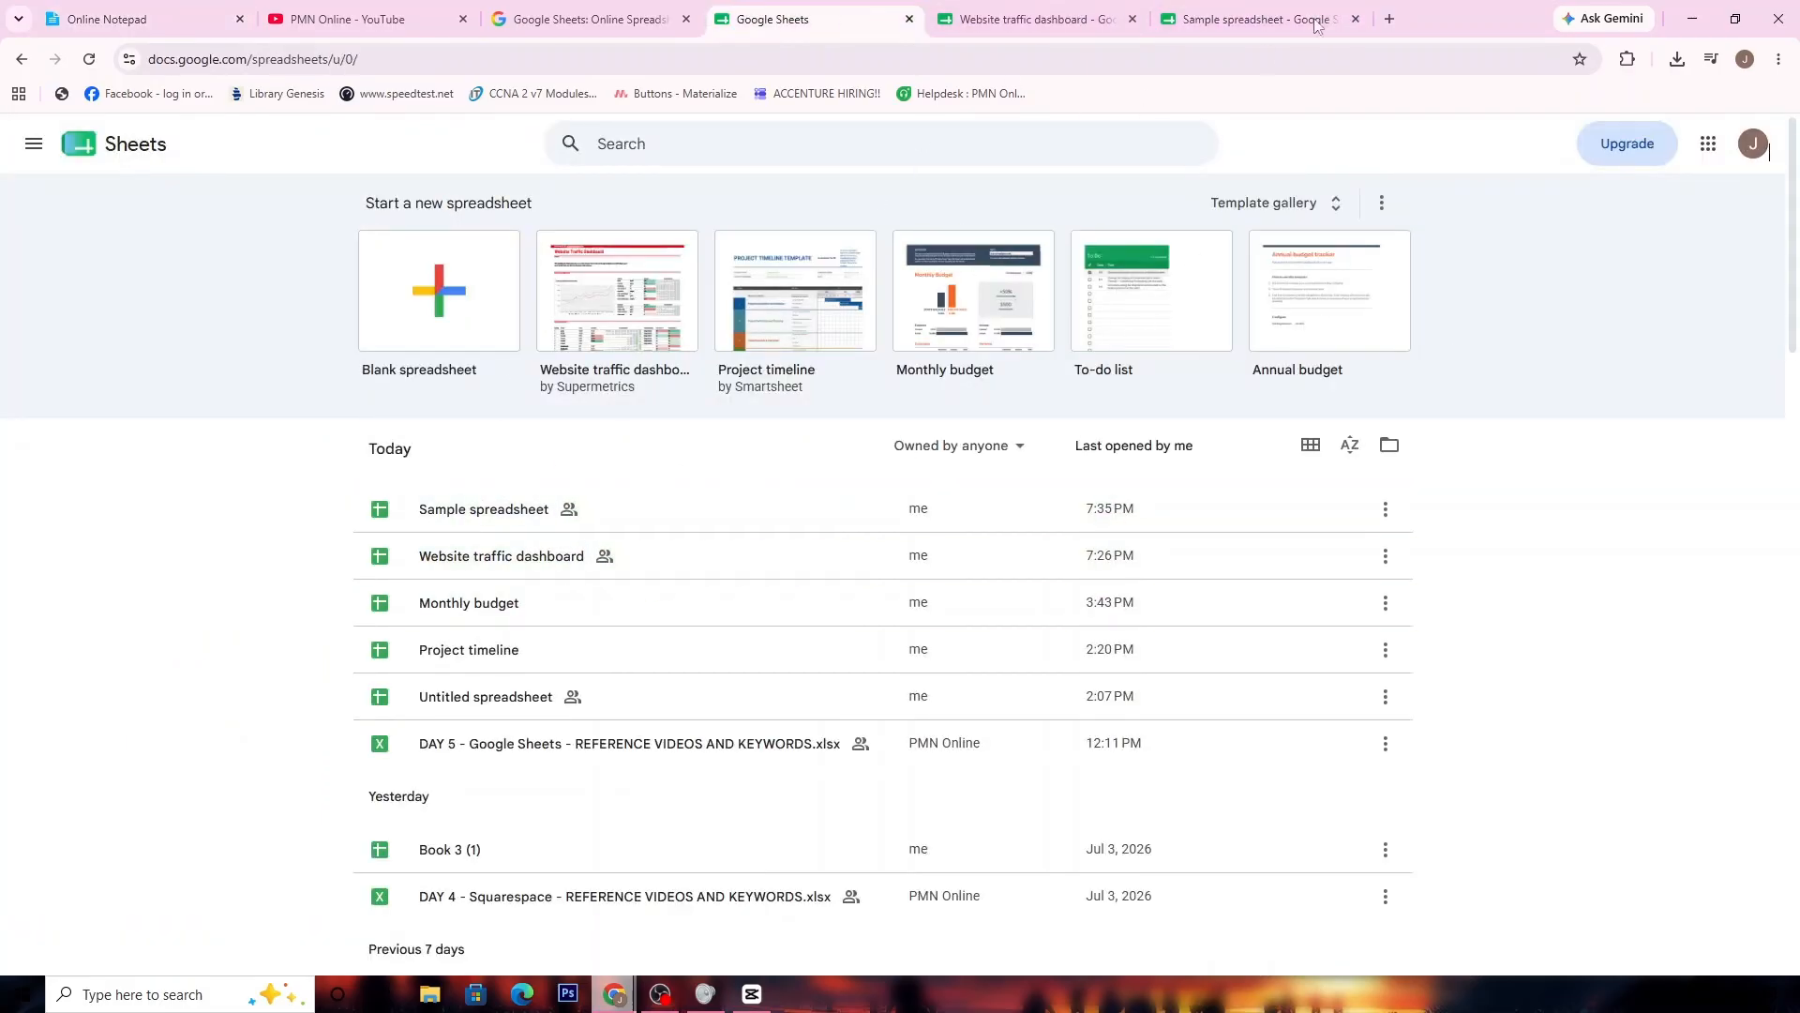
click(1180, 21)
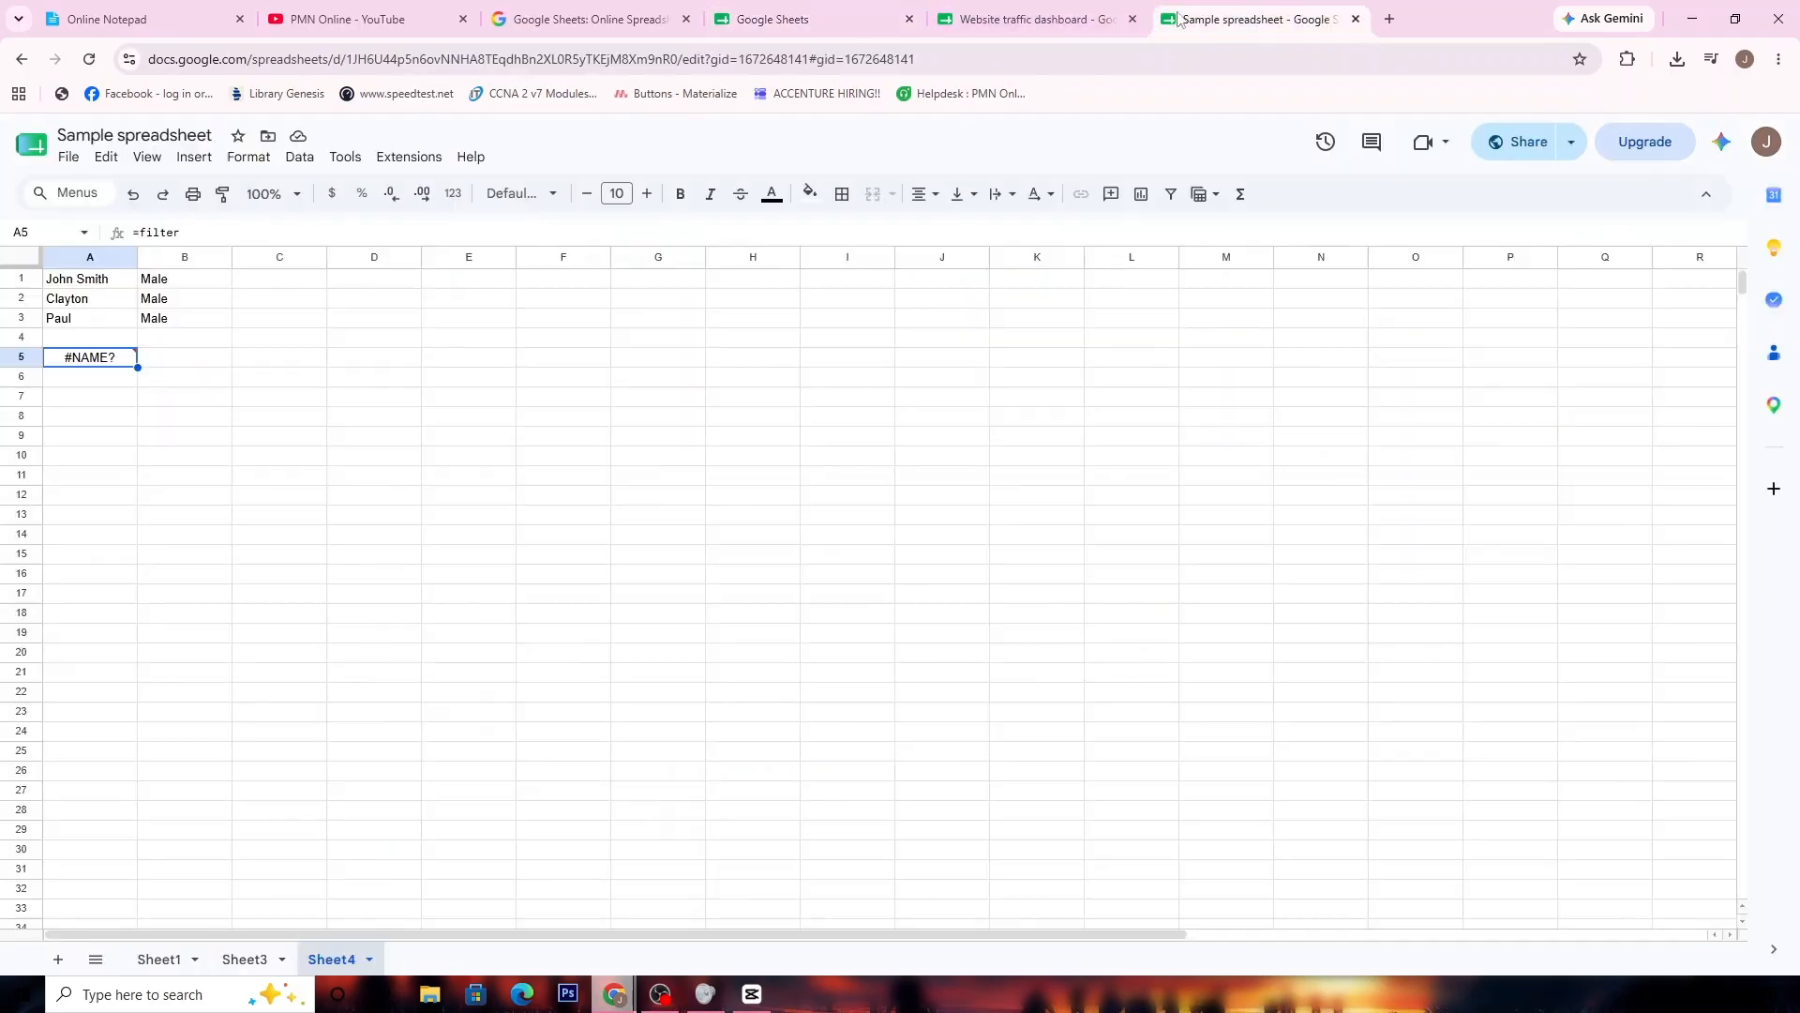
click(251, 958)
click(368, 314)
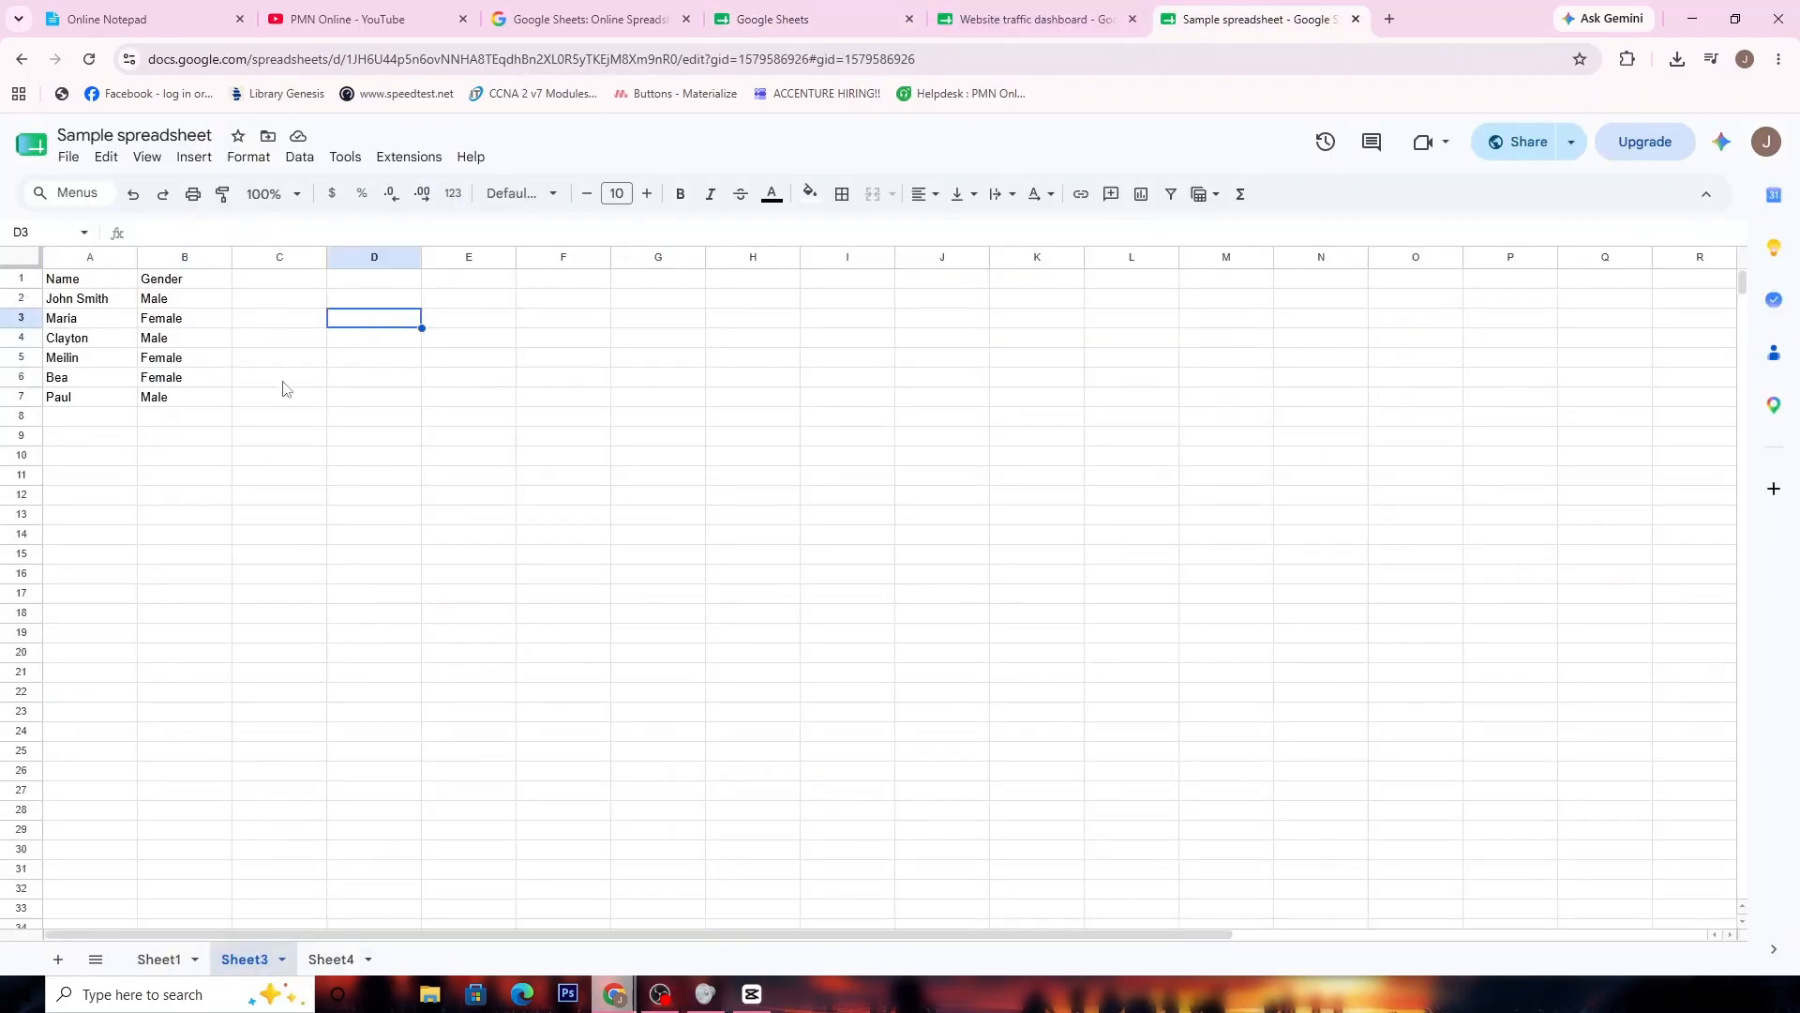
click(278, 257)
click(317, 318)
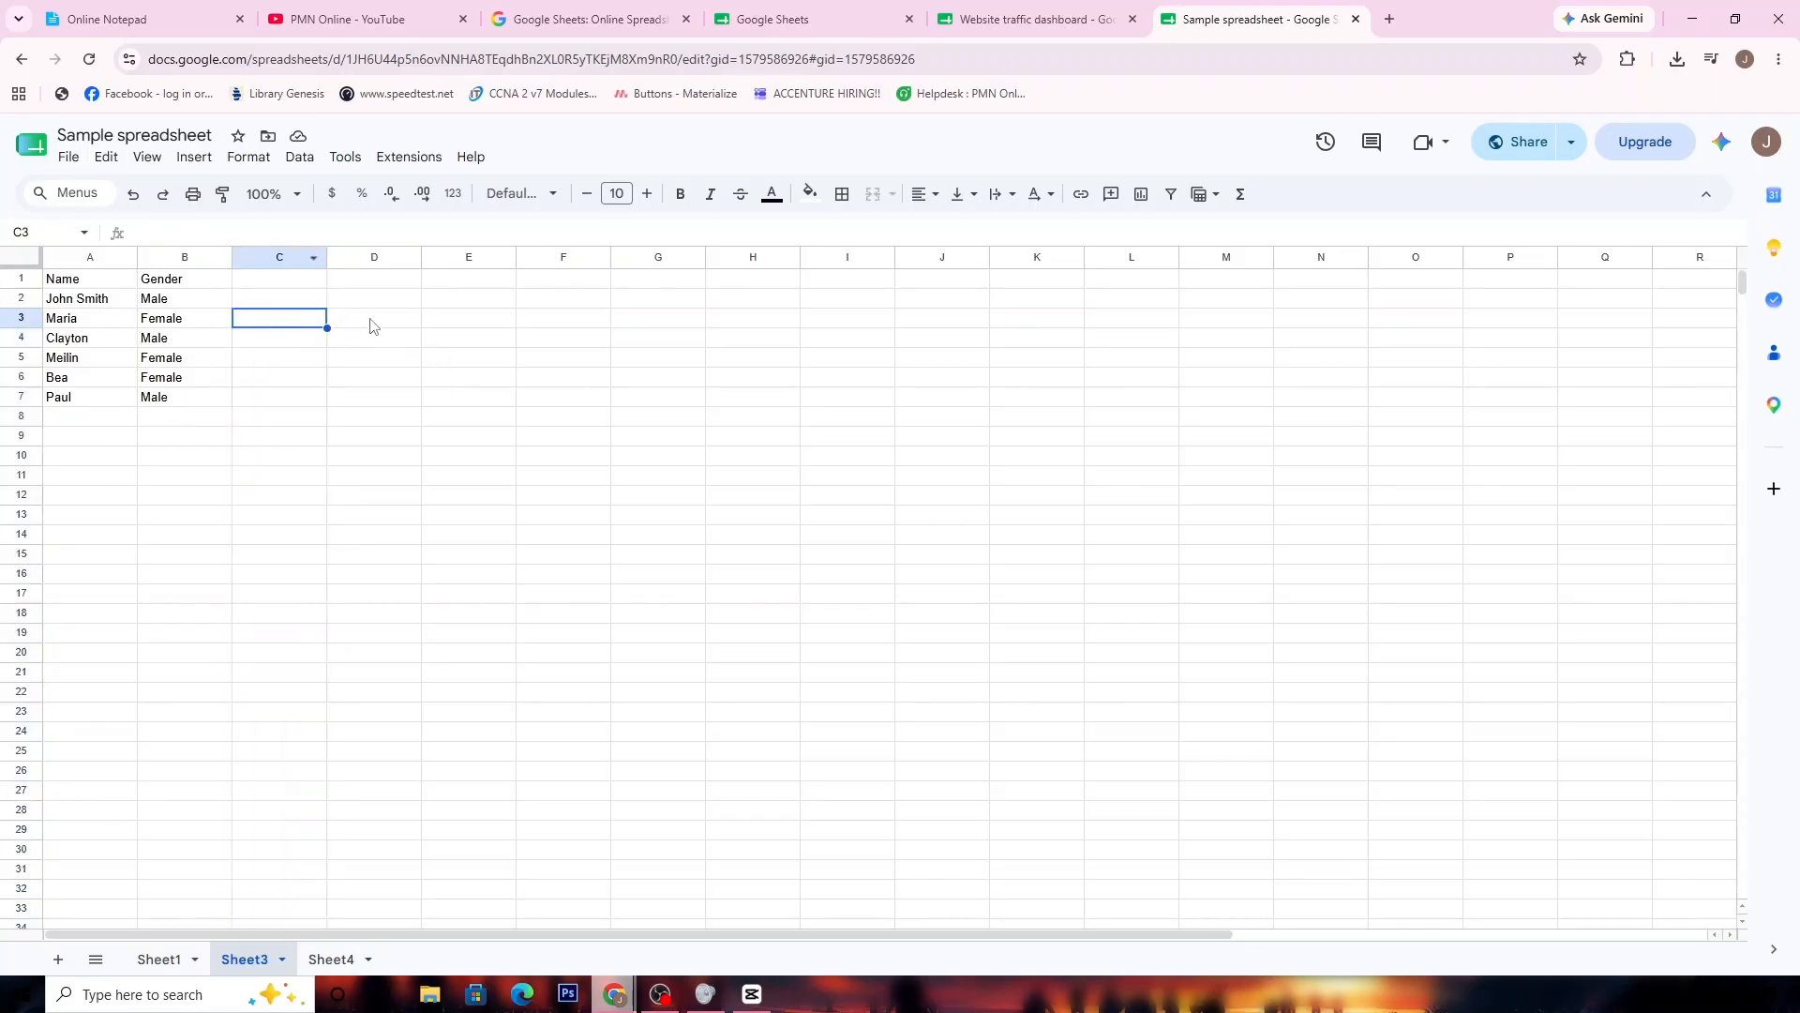
click(313, 286)
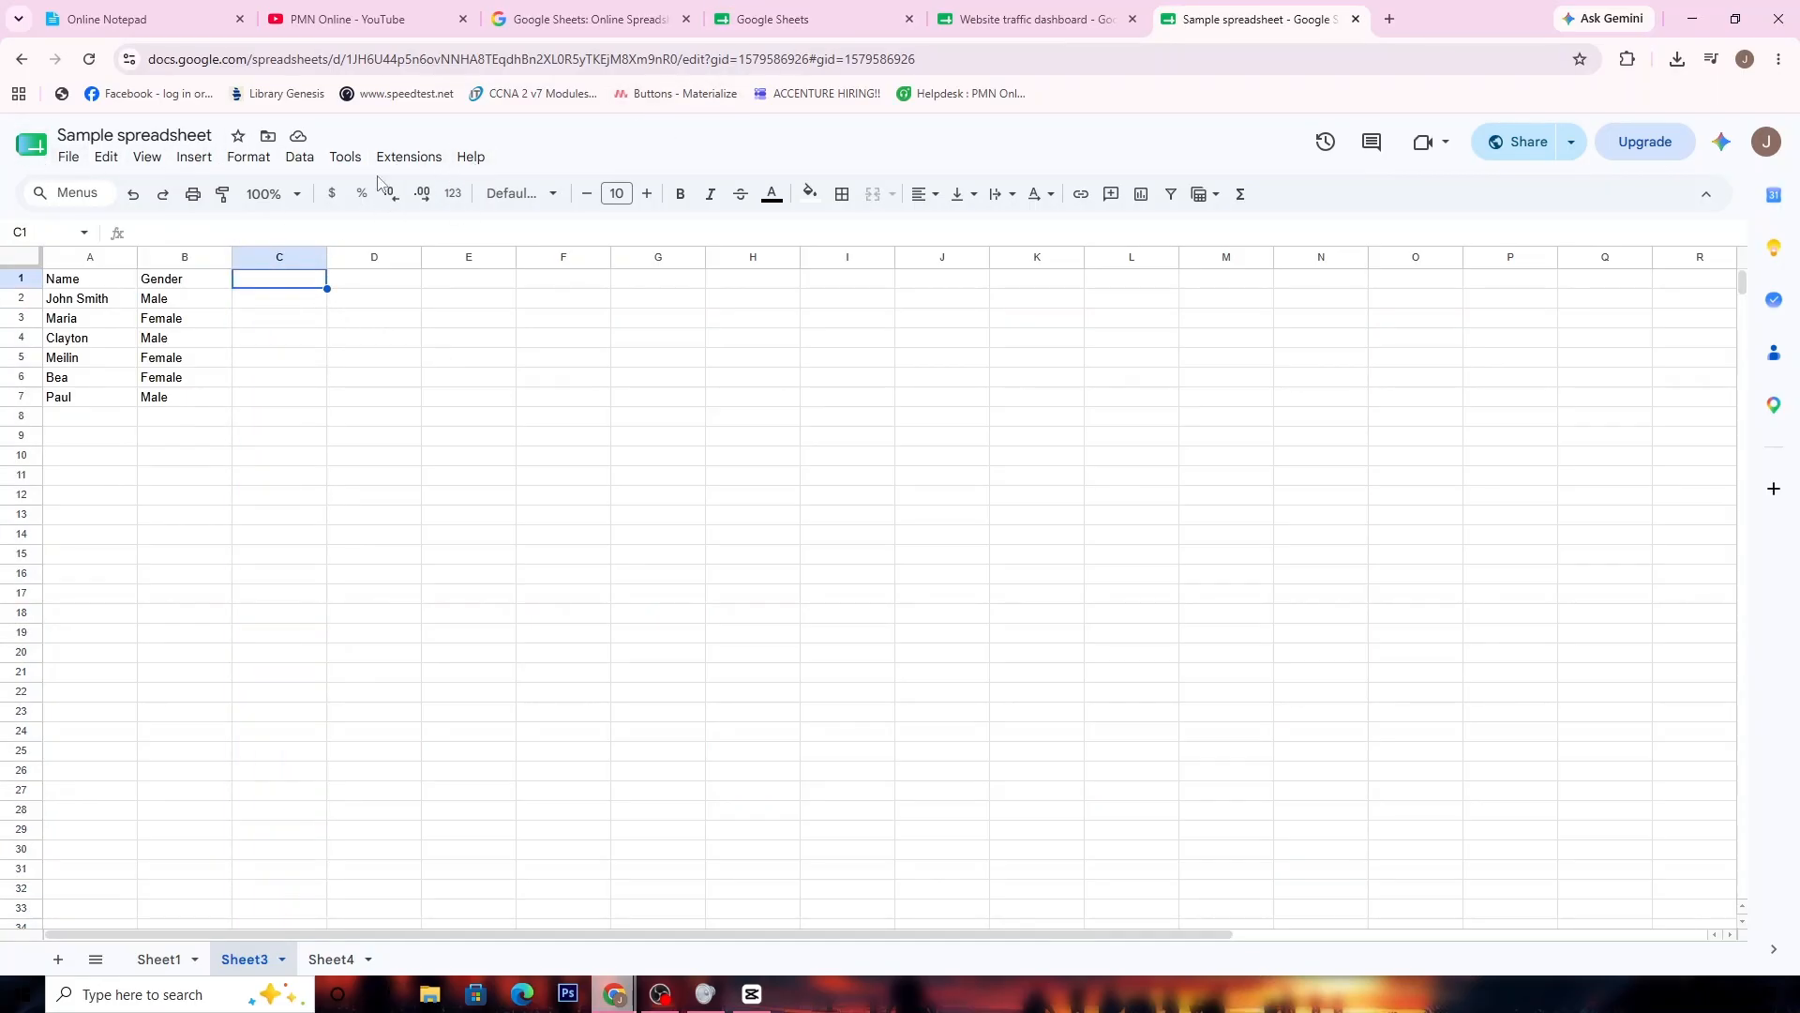
Search the Google Workspace Marketplace for the add-on "add reminders" from the spreadsheet
click(402, 161)
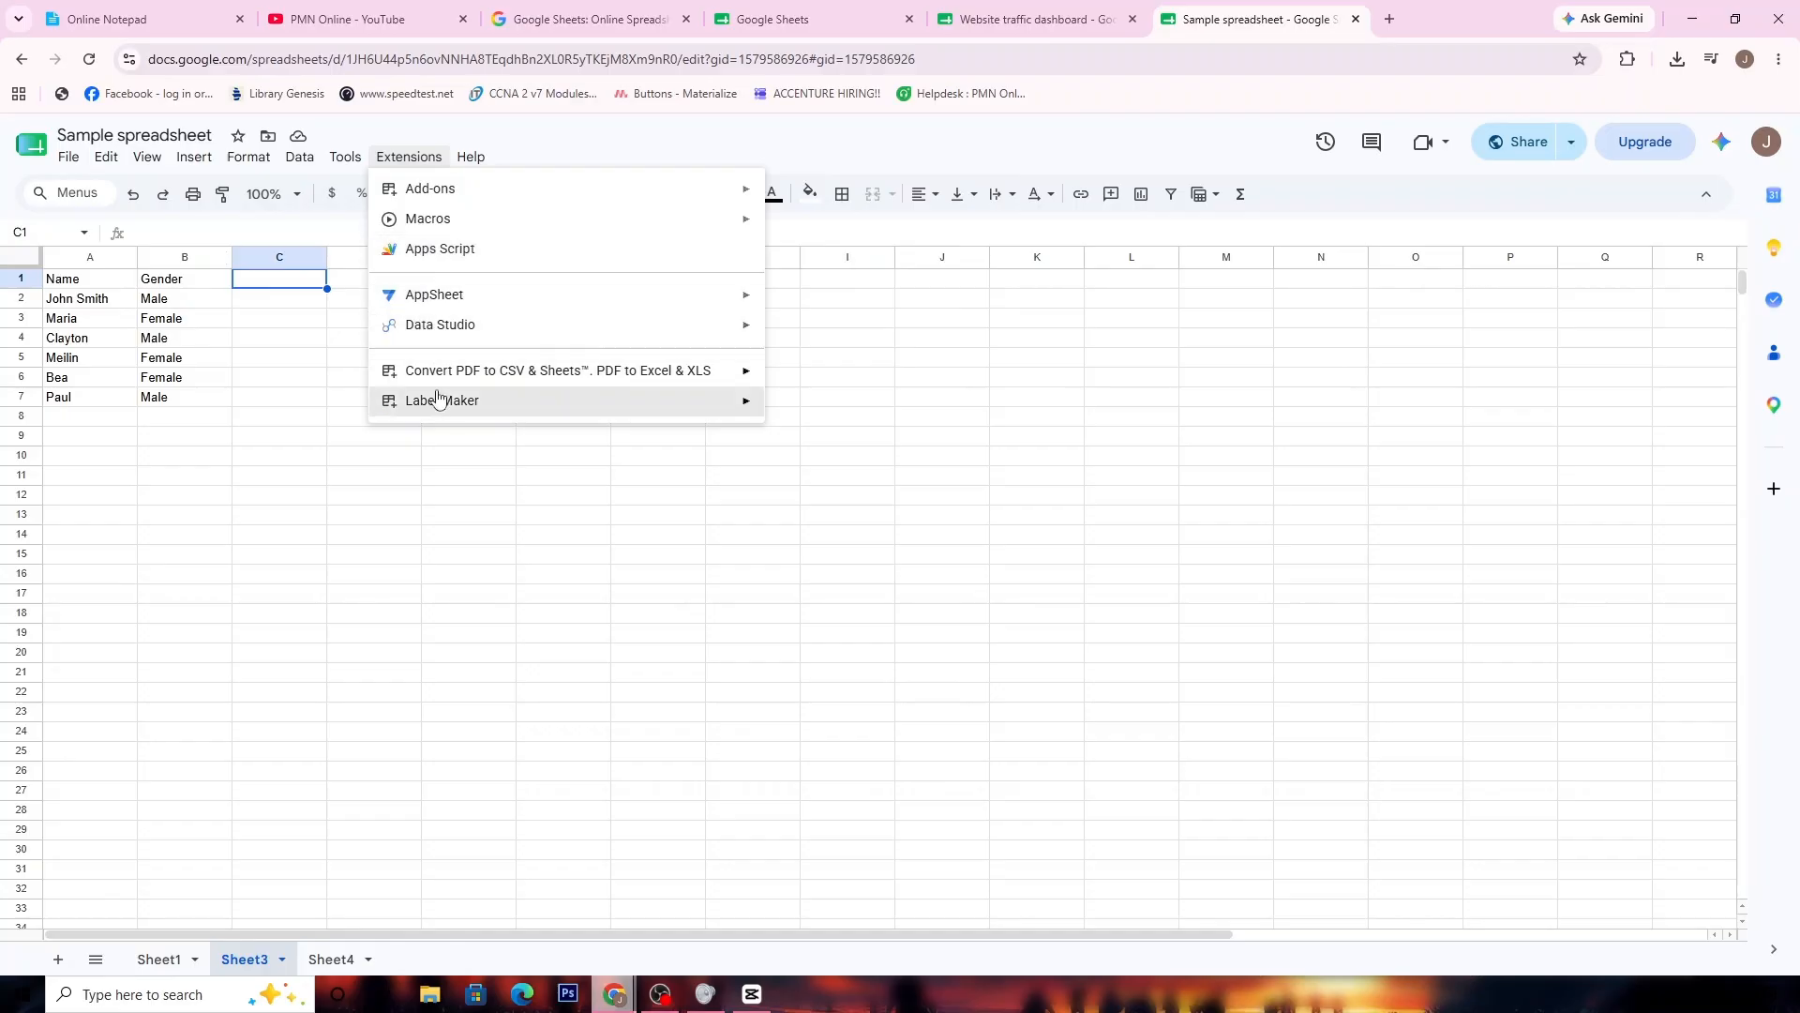
mouse_move(627, 193)
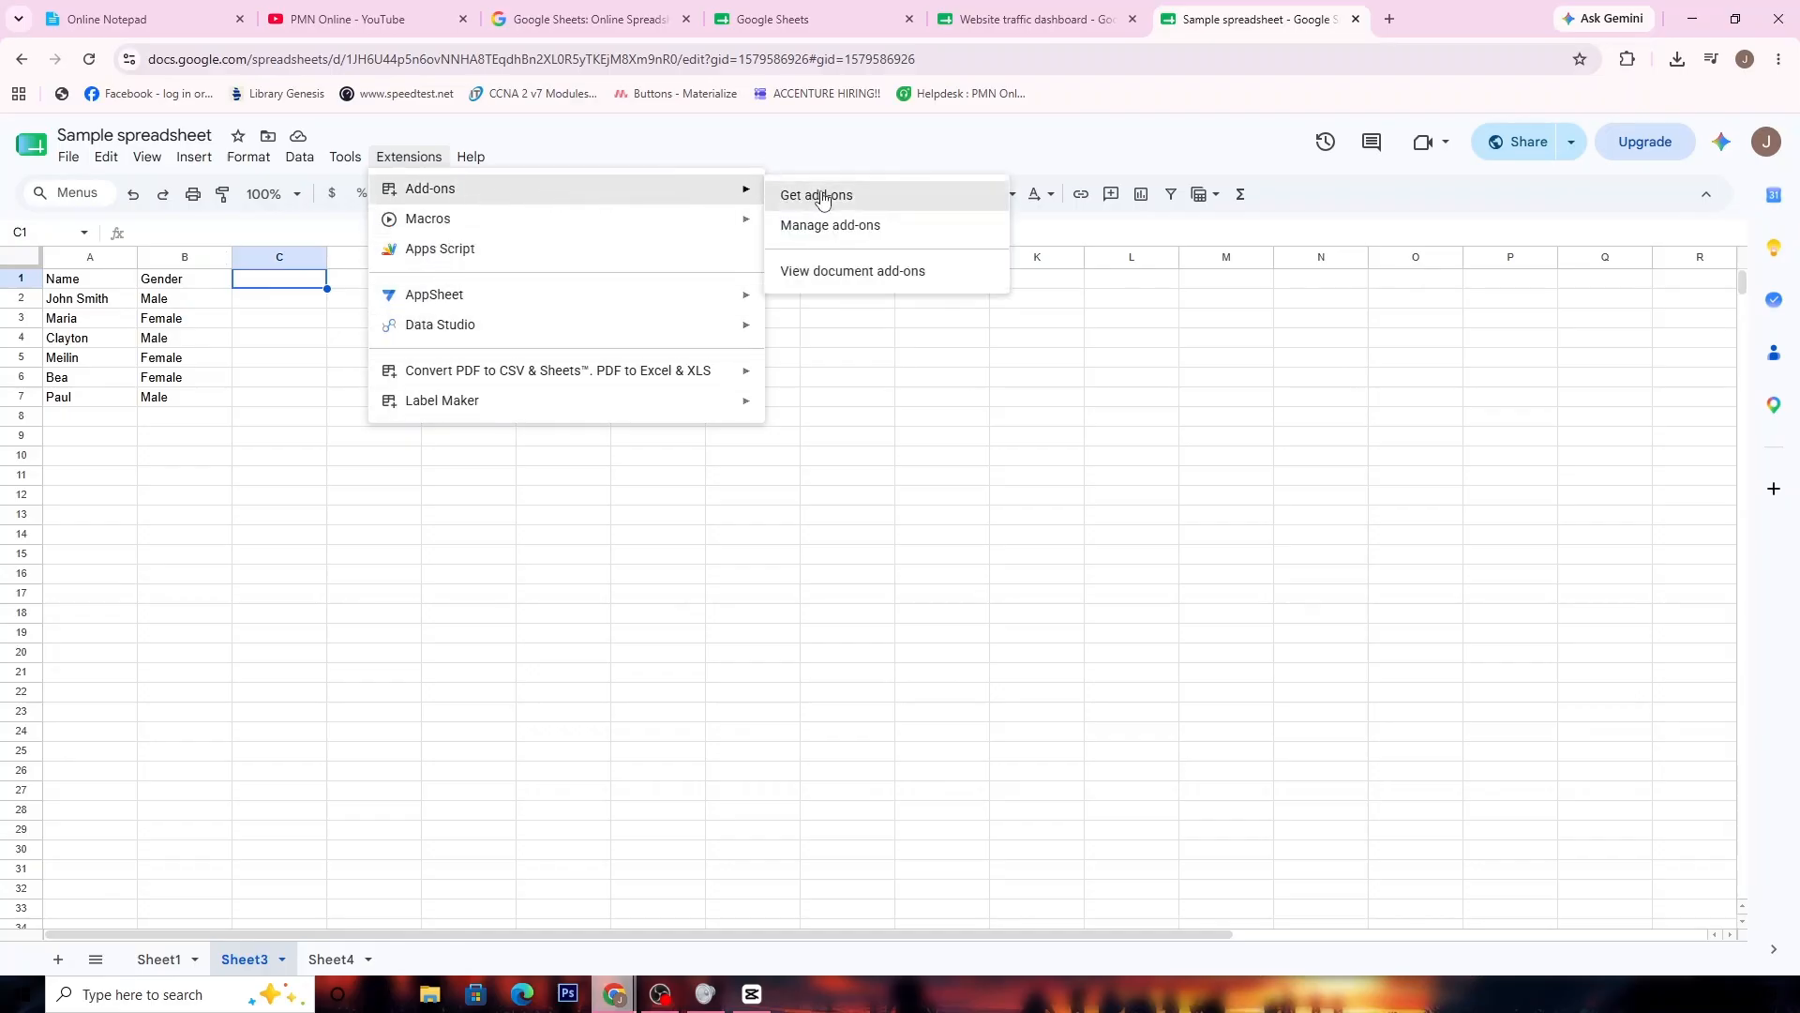
click(816, 195)
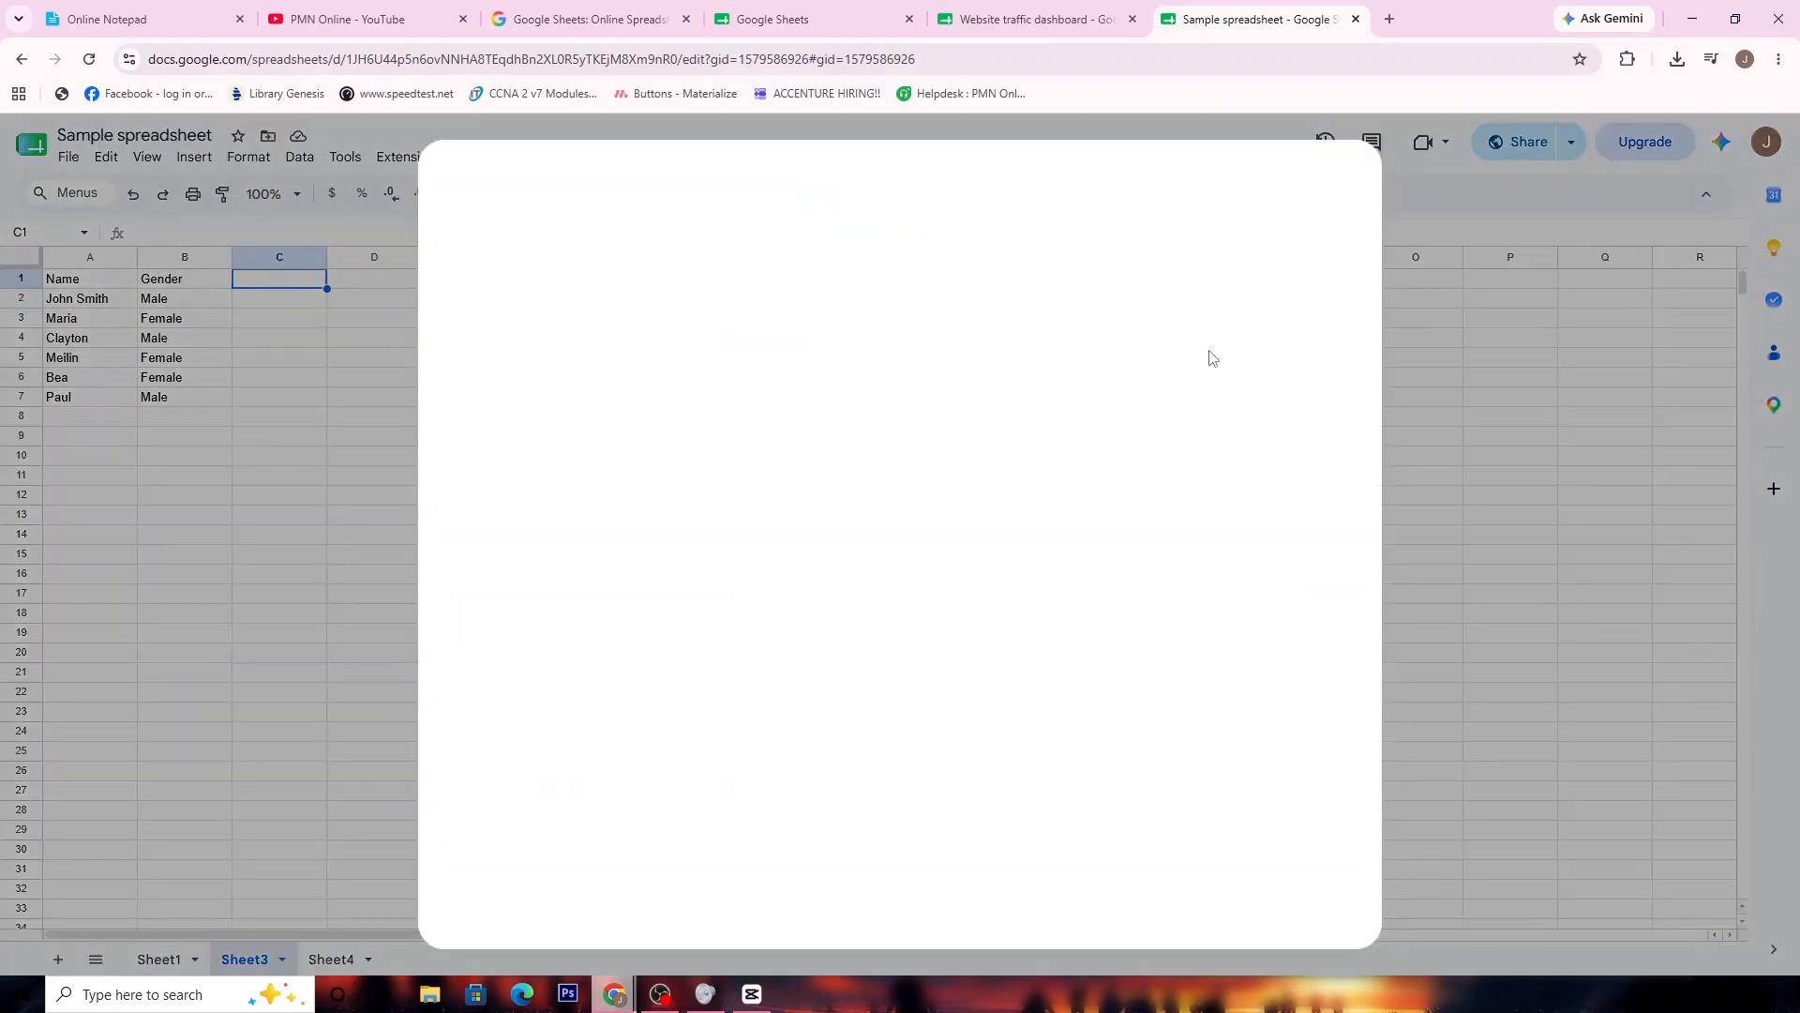
scroll(1243, 308, down, 5)
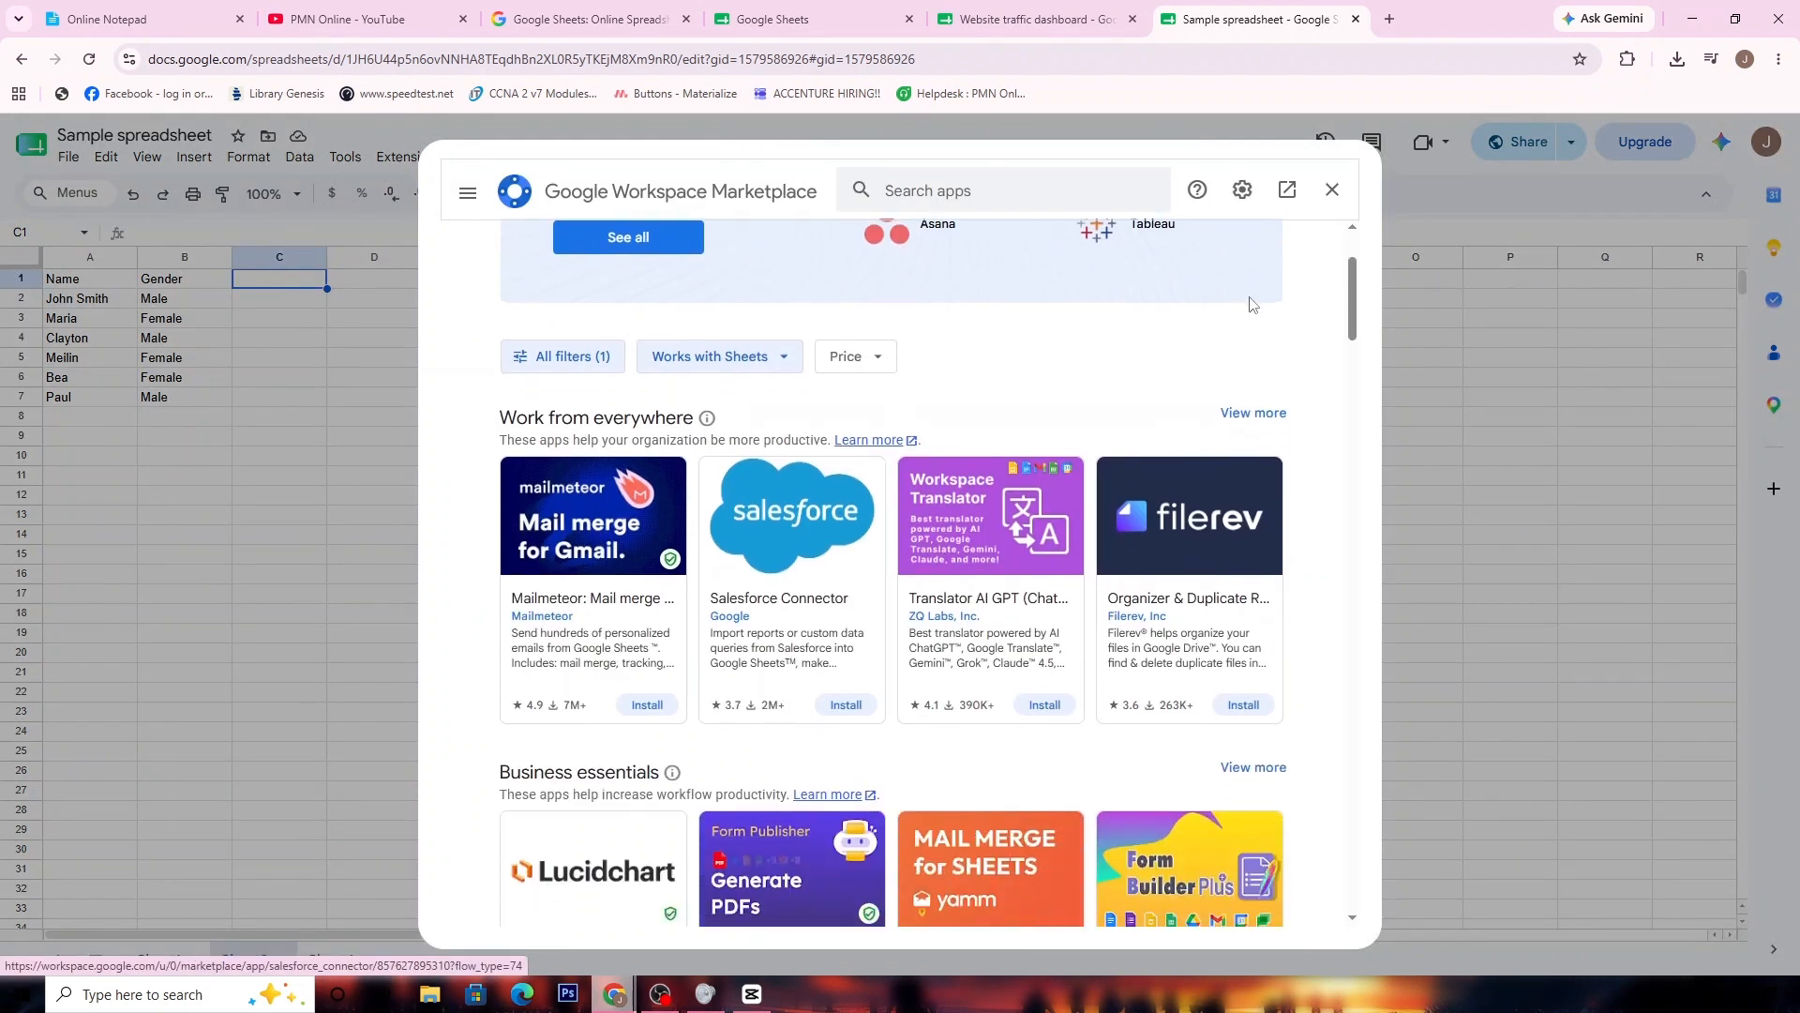
scroll(1347, 326, down, 3)
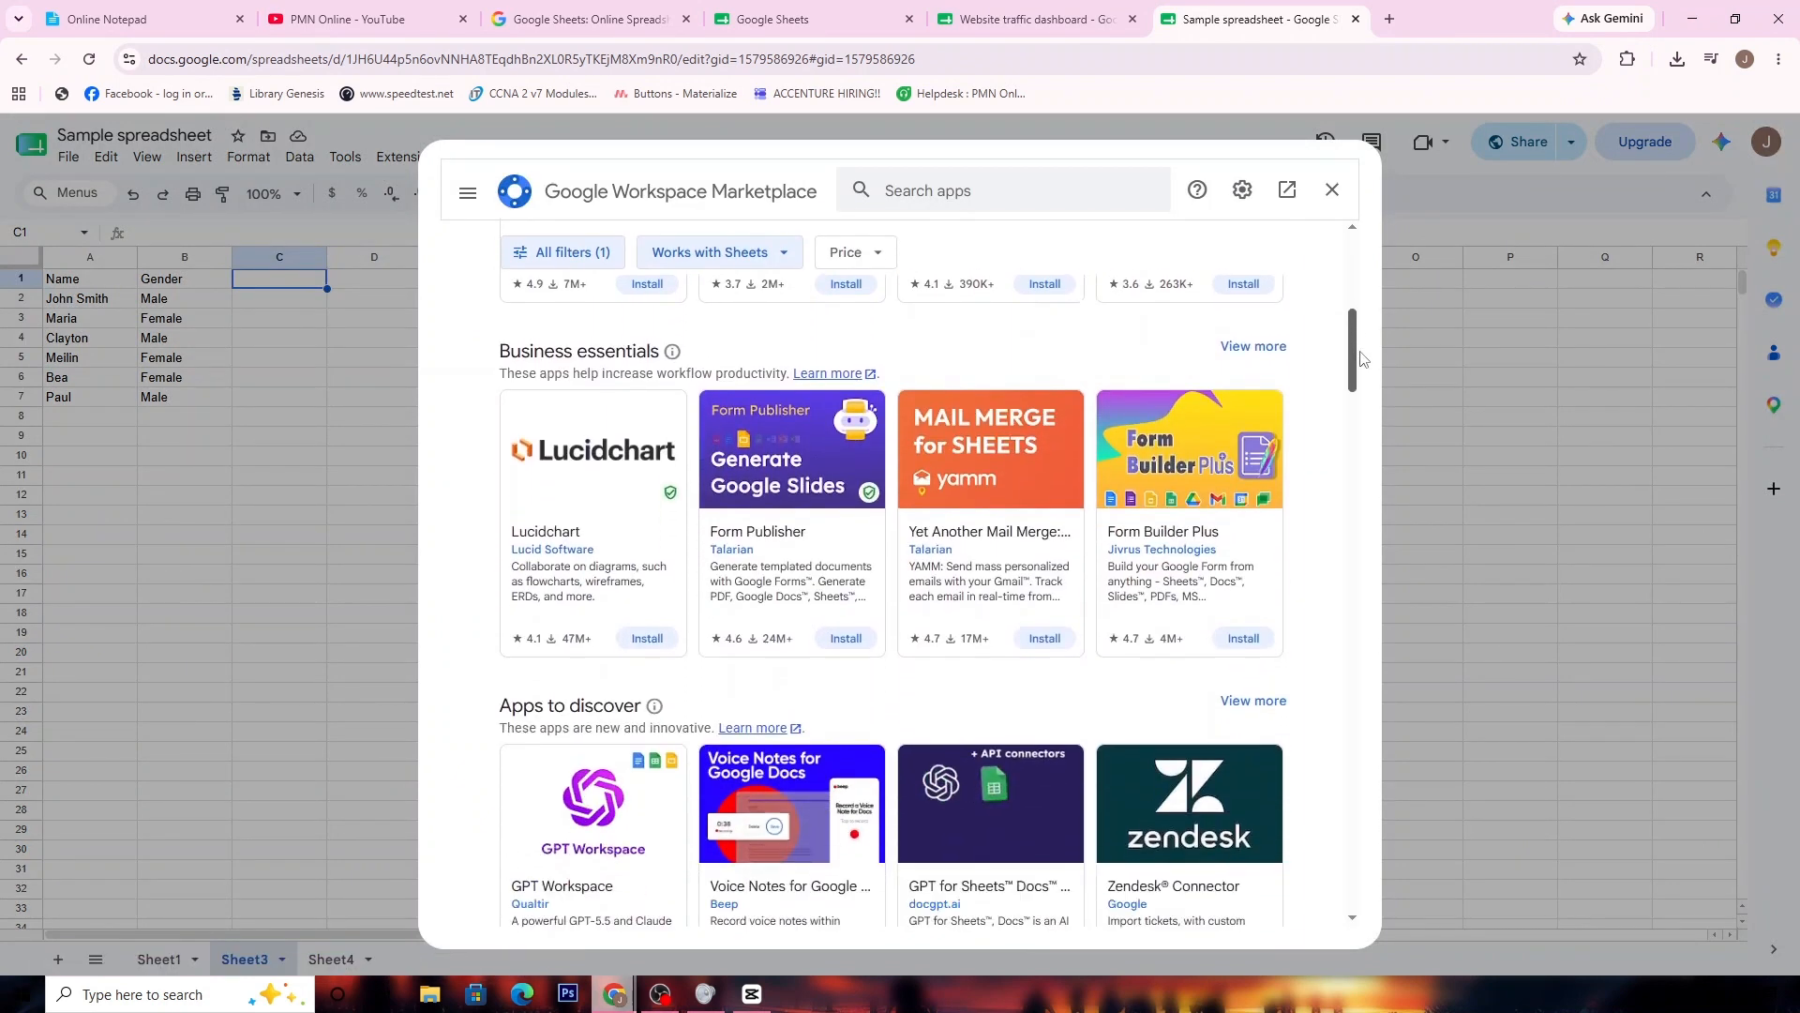
click(1113, 197)
text(add rem)
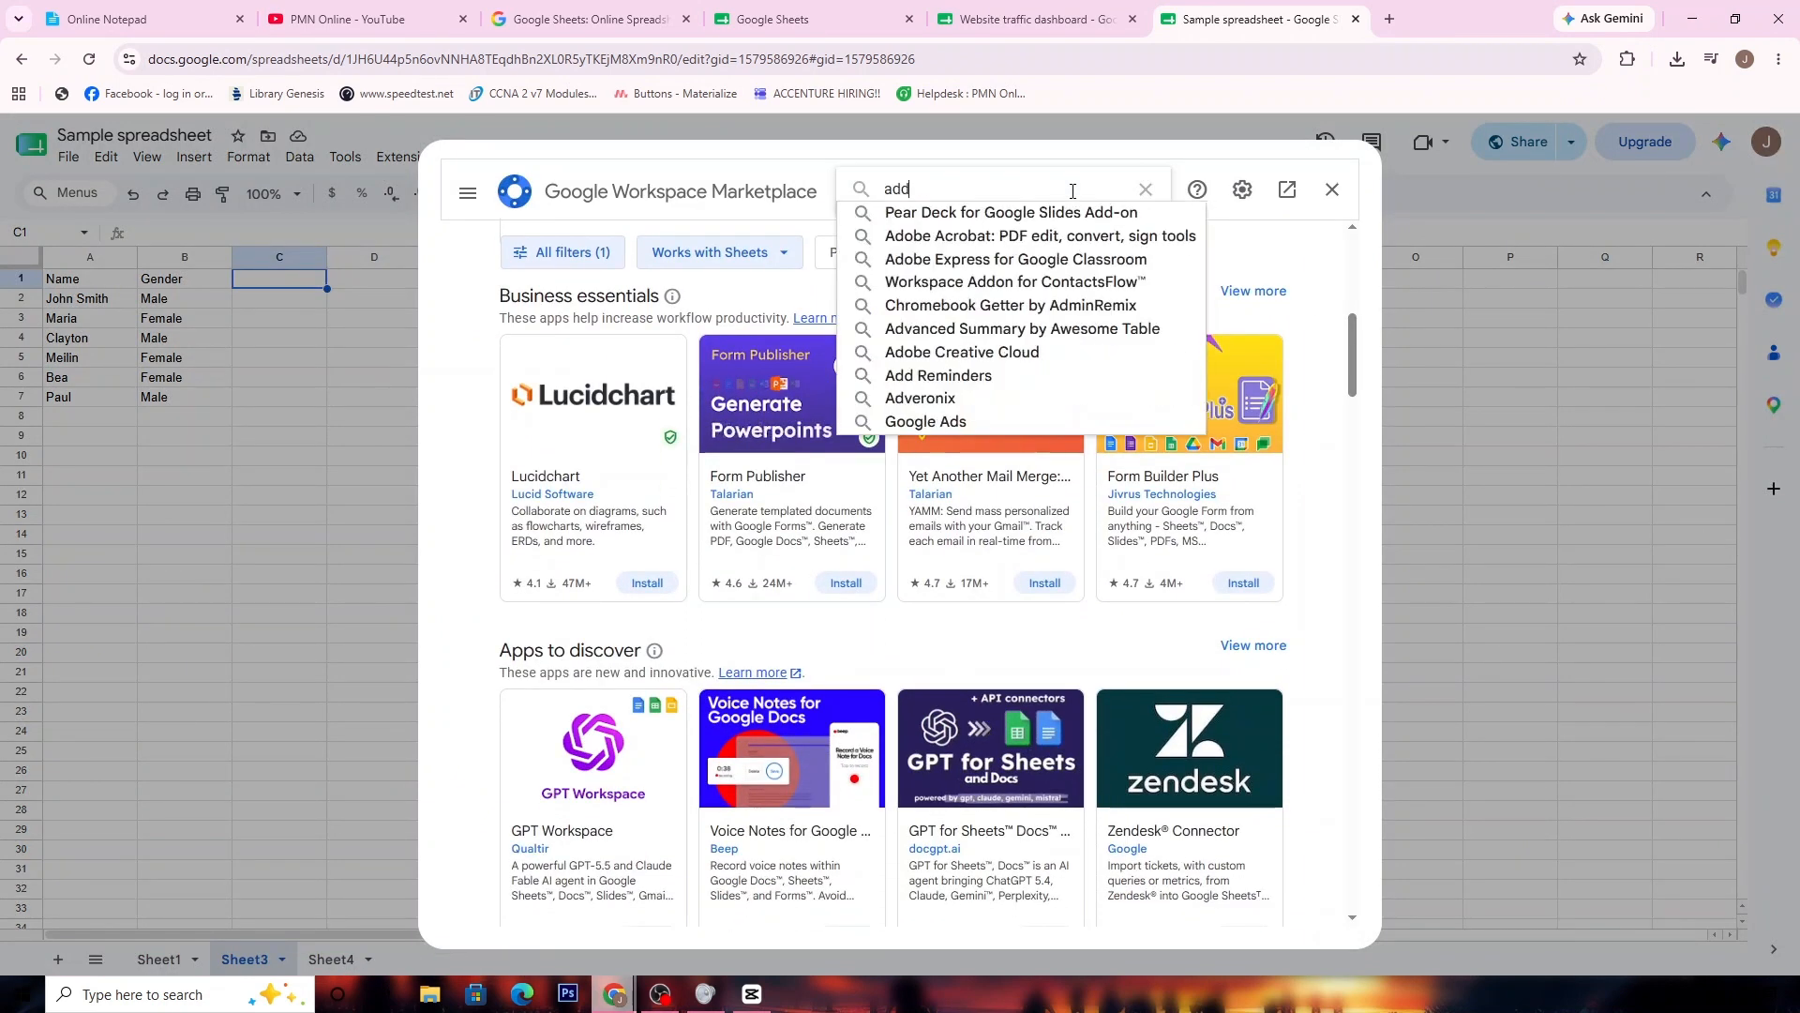
text(inders)
key(Return)
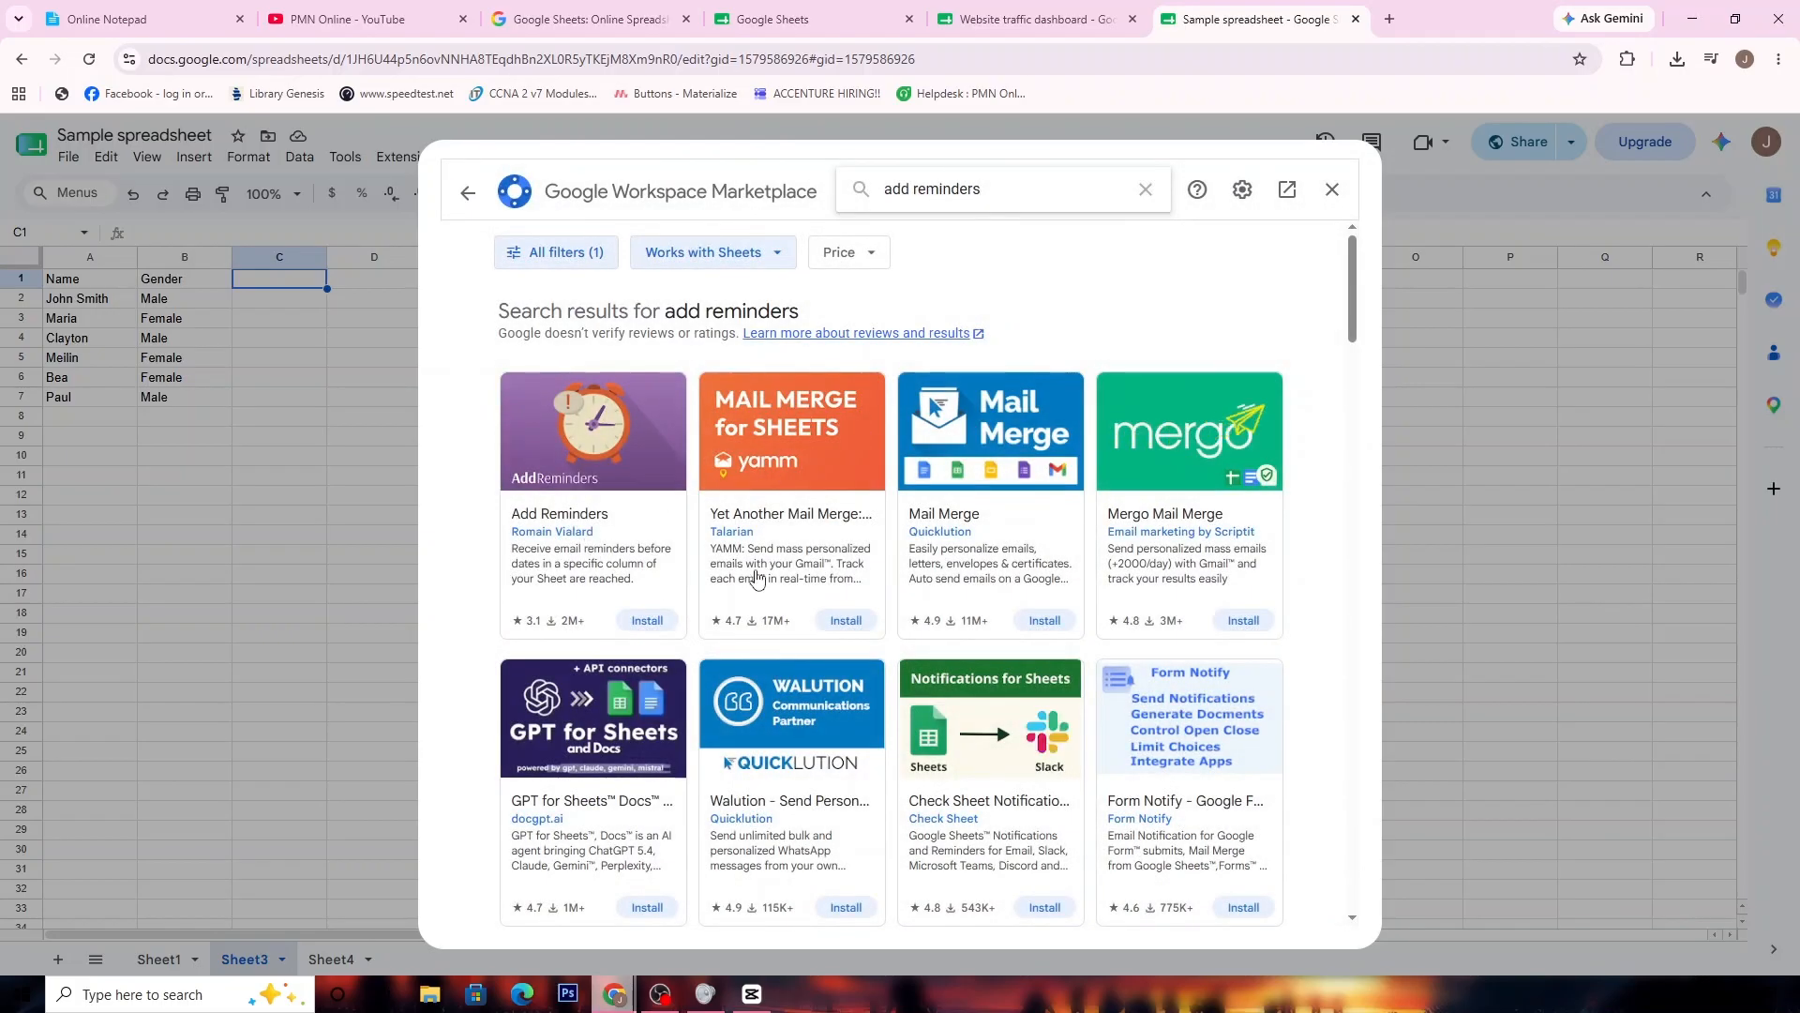
Install the Add Reminders add-on, granting it all requested account permissions, and close the Marketplace
click(647, 621)
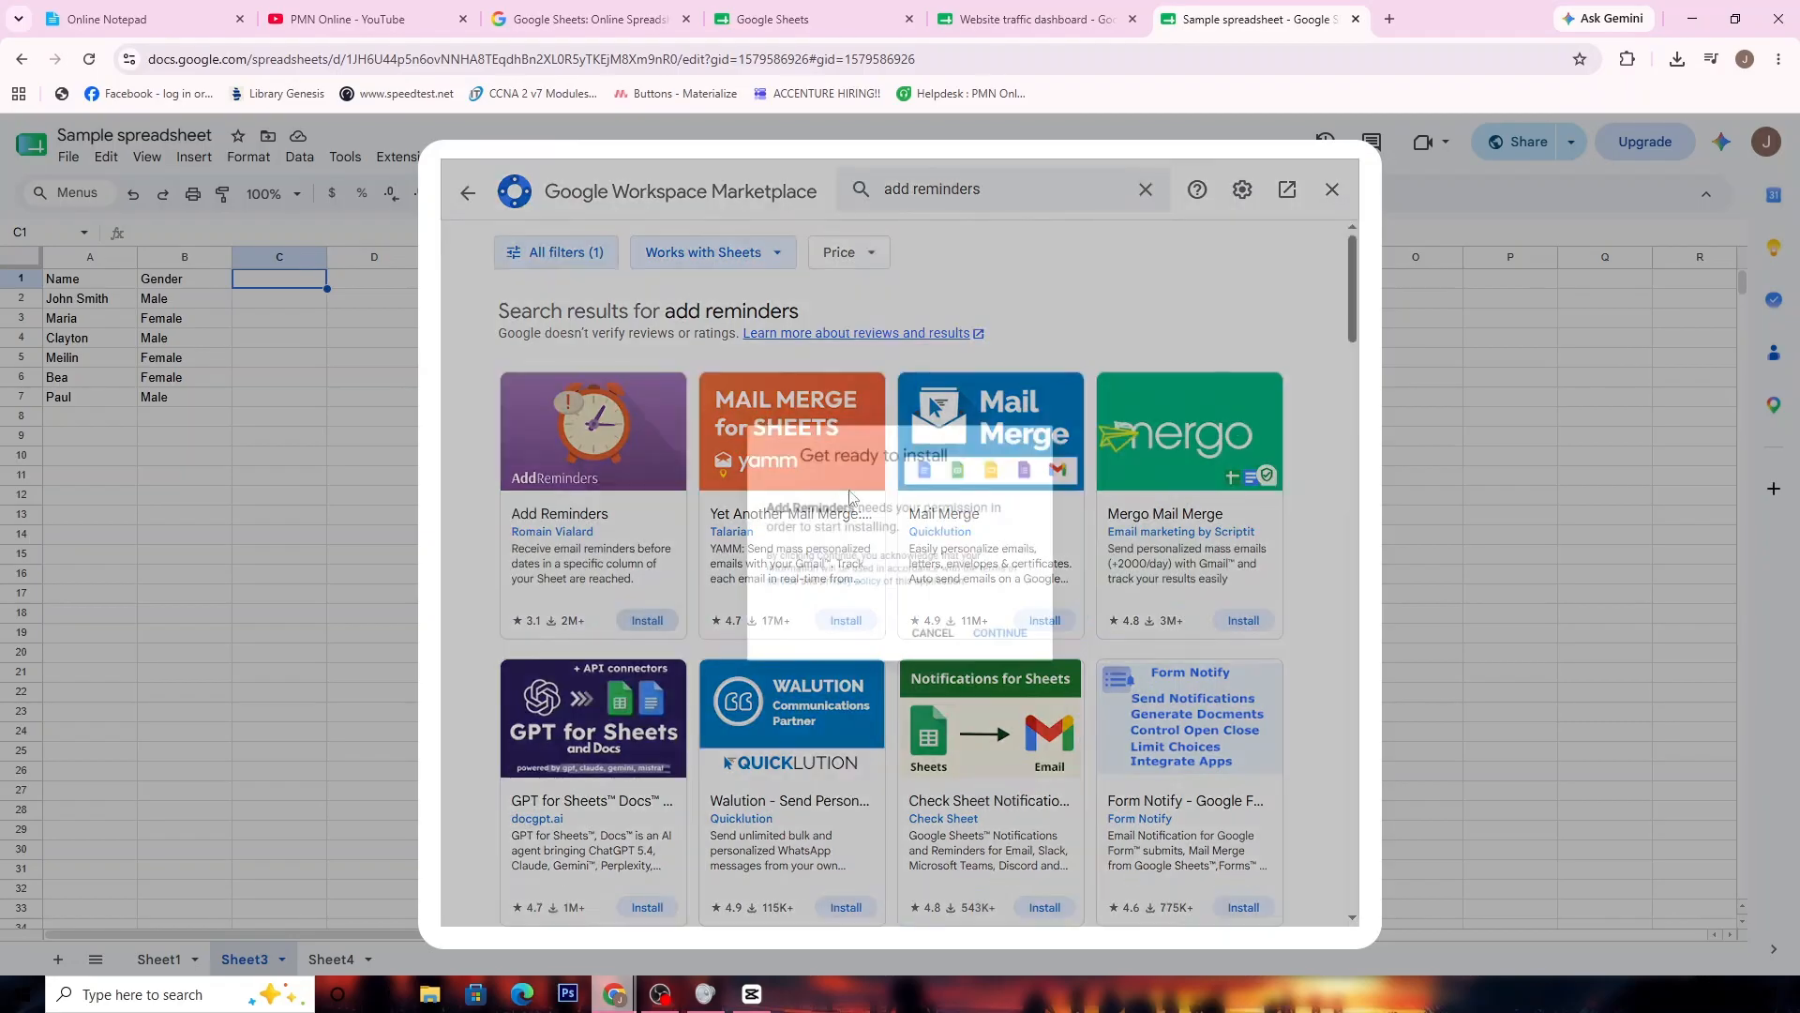
click(1018, 649)
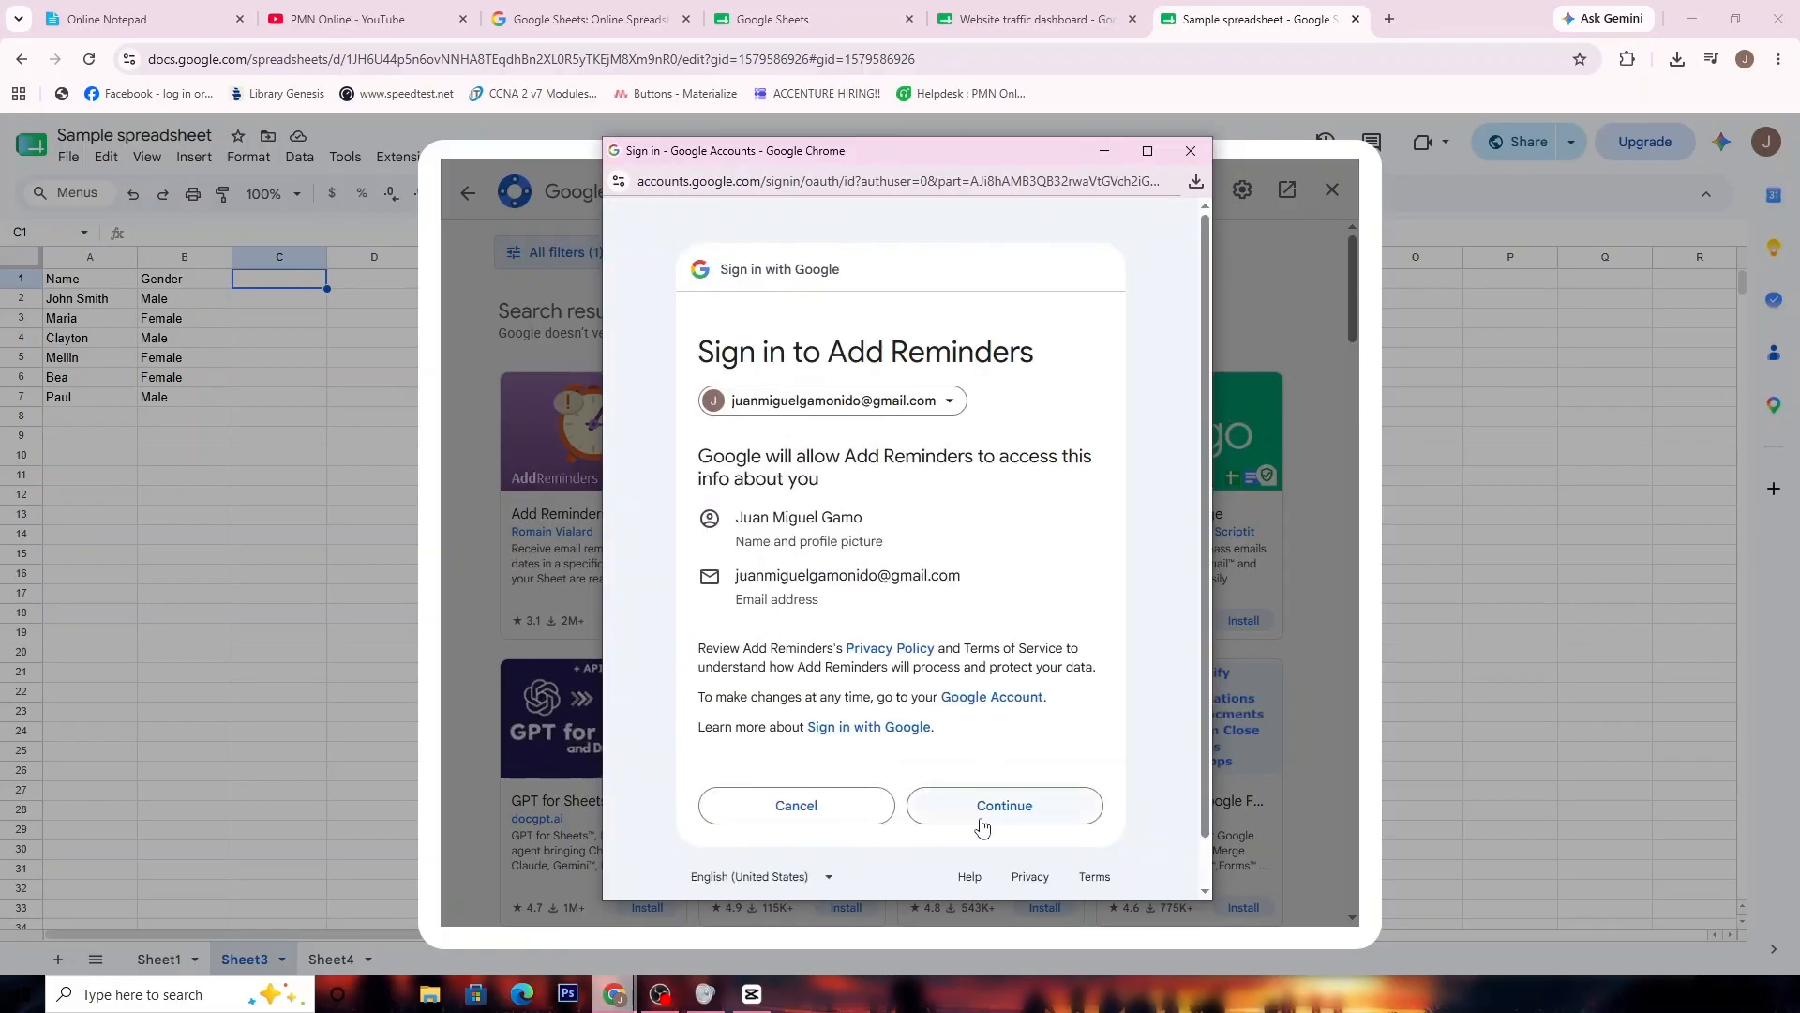
click(994, 797)
click(710, 544)
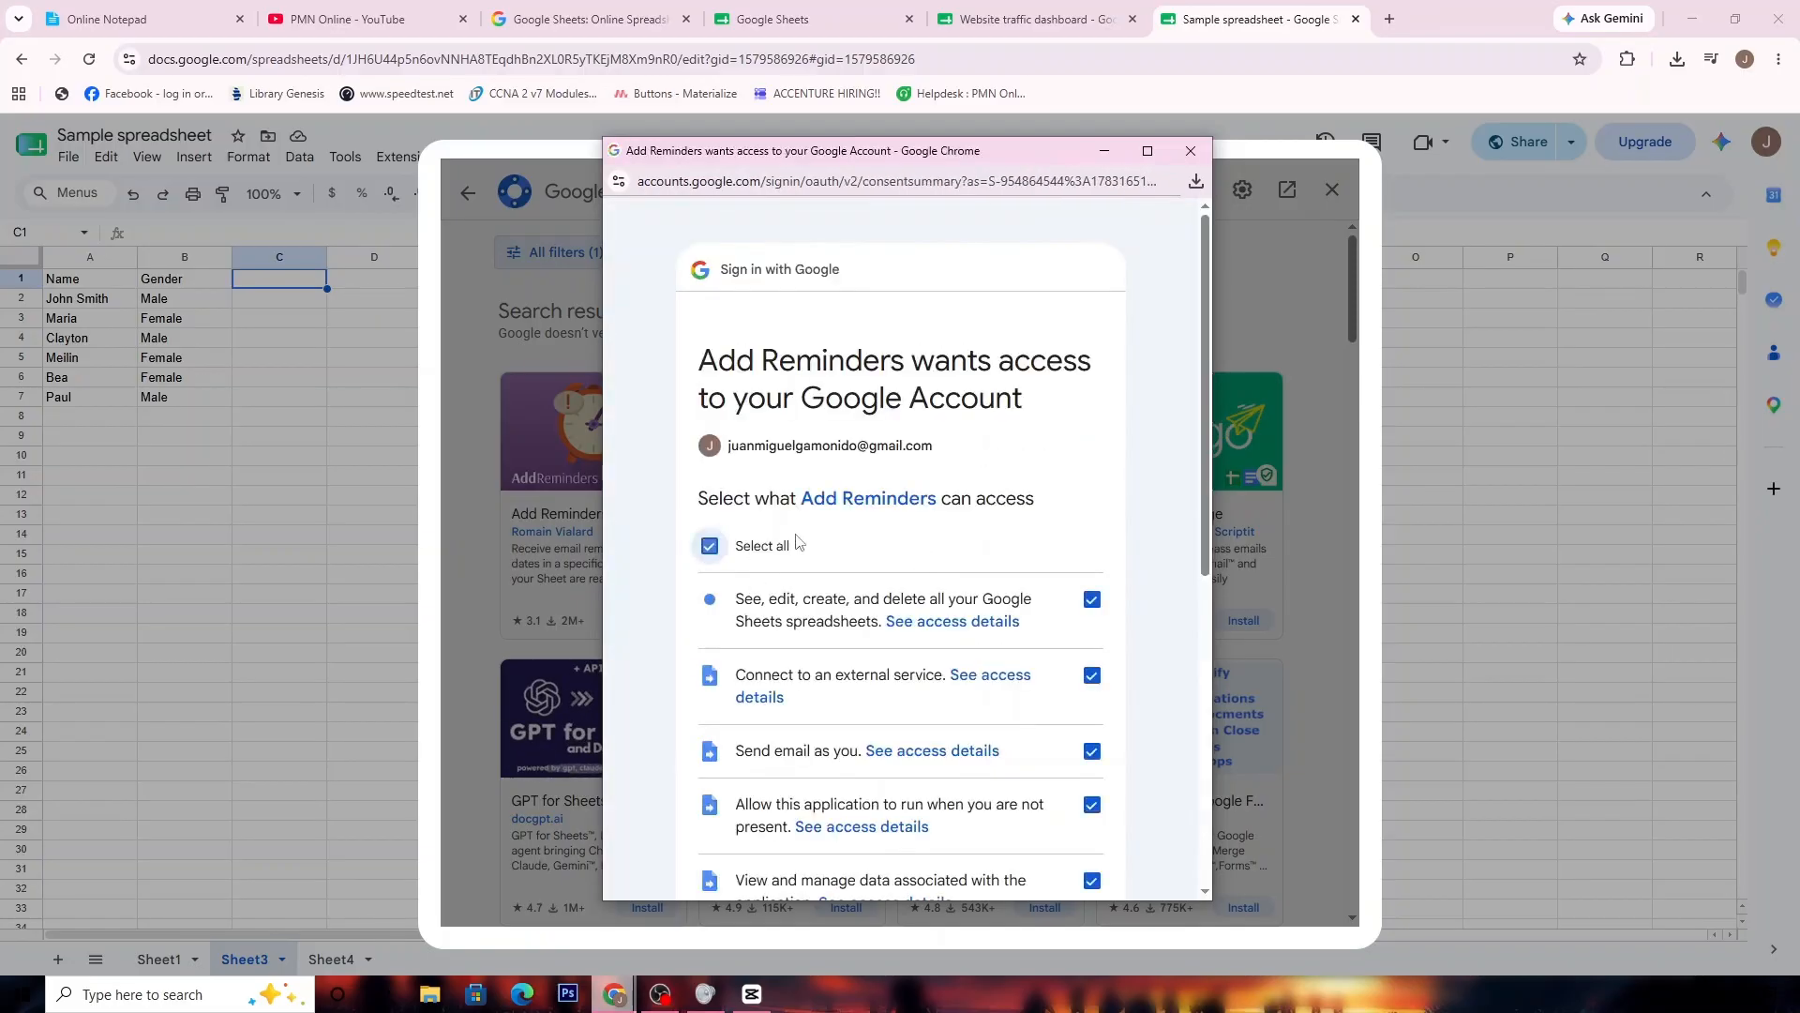
scroll(1031, 811, down, 5)
click(1004, 883)
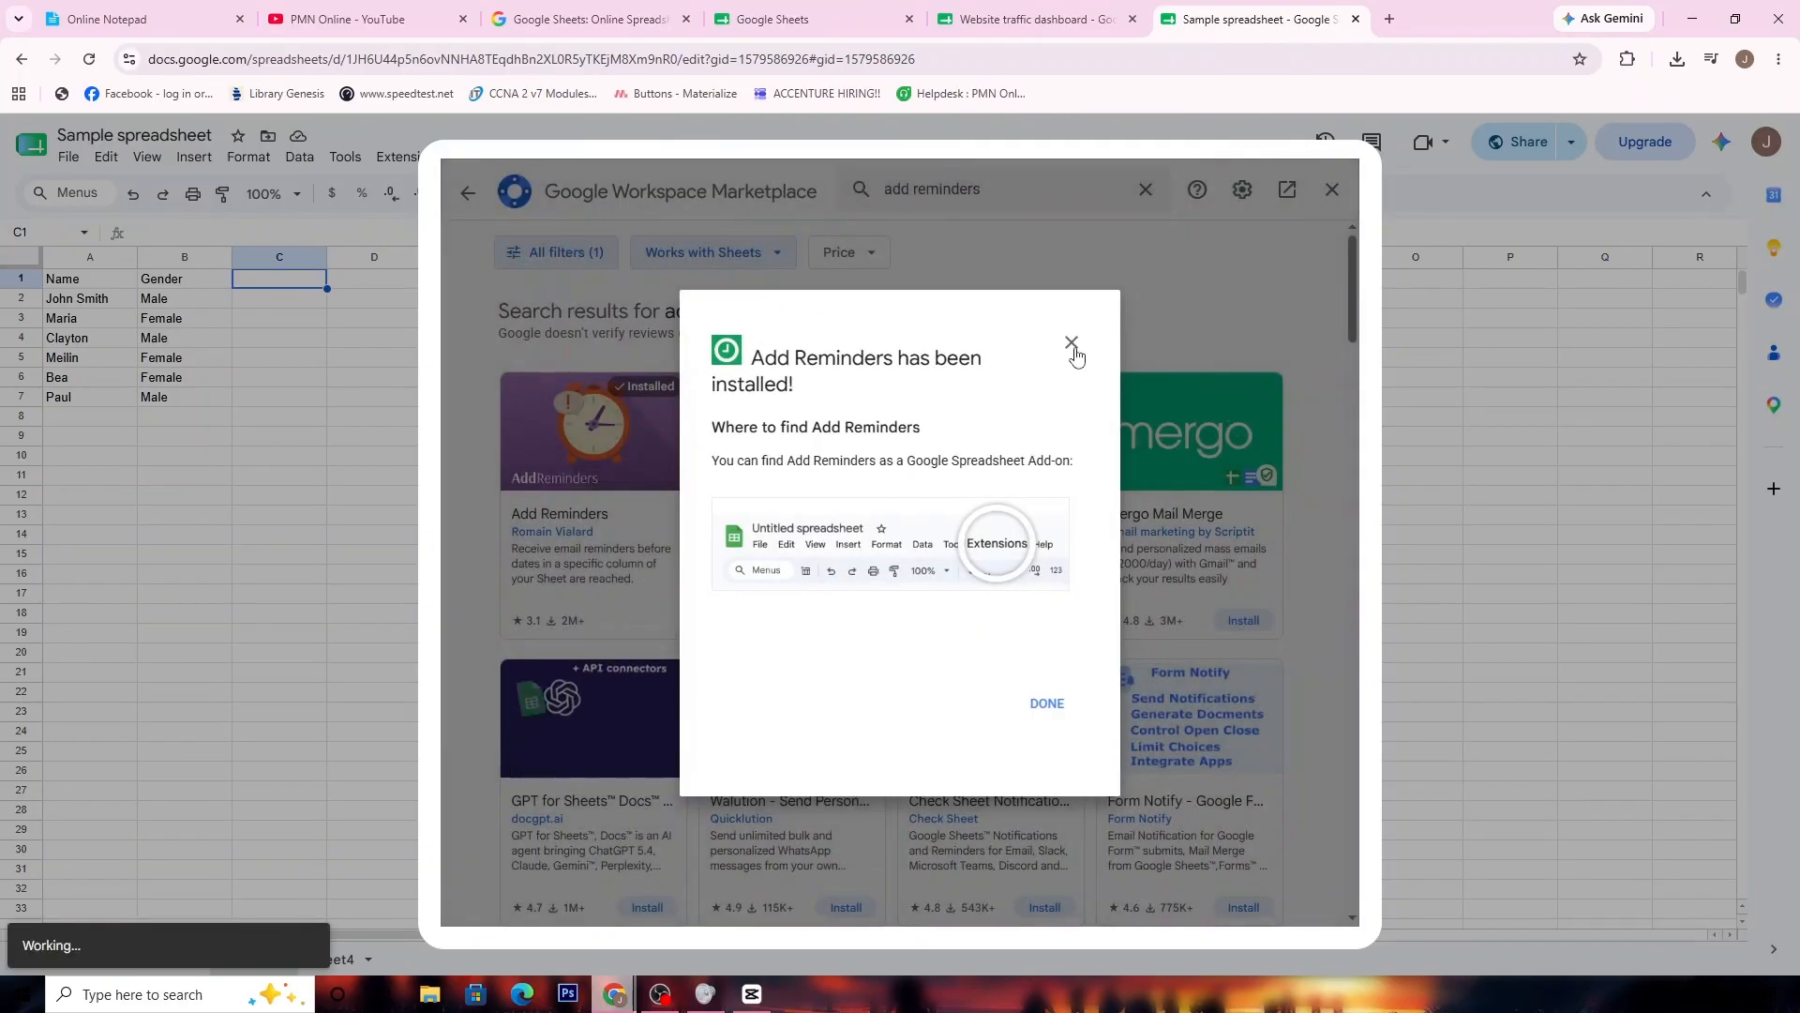
click(1071, 344)
click(1331, 189)
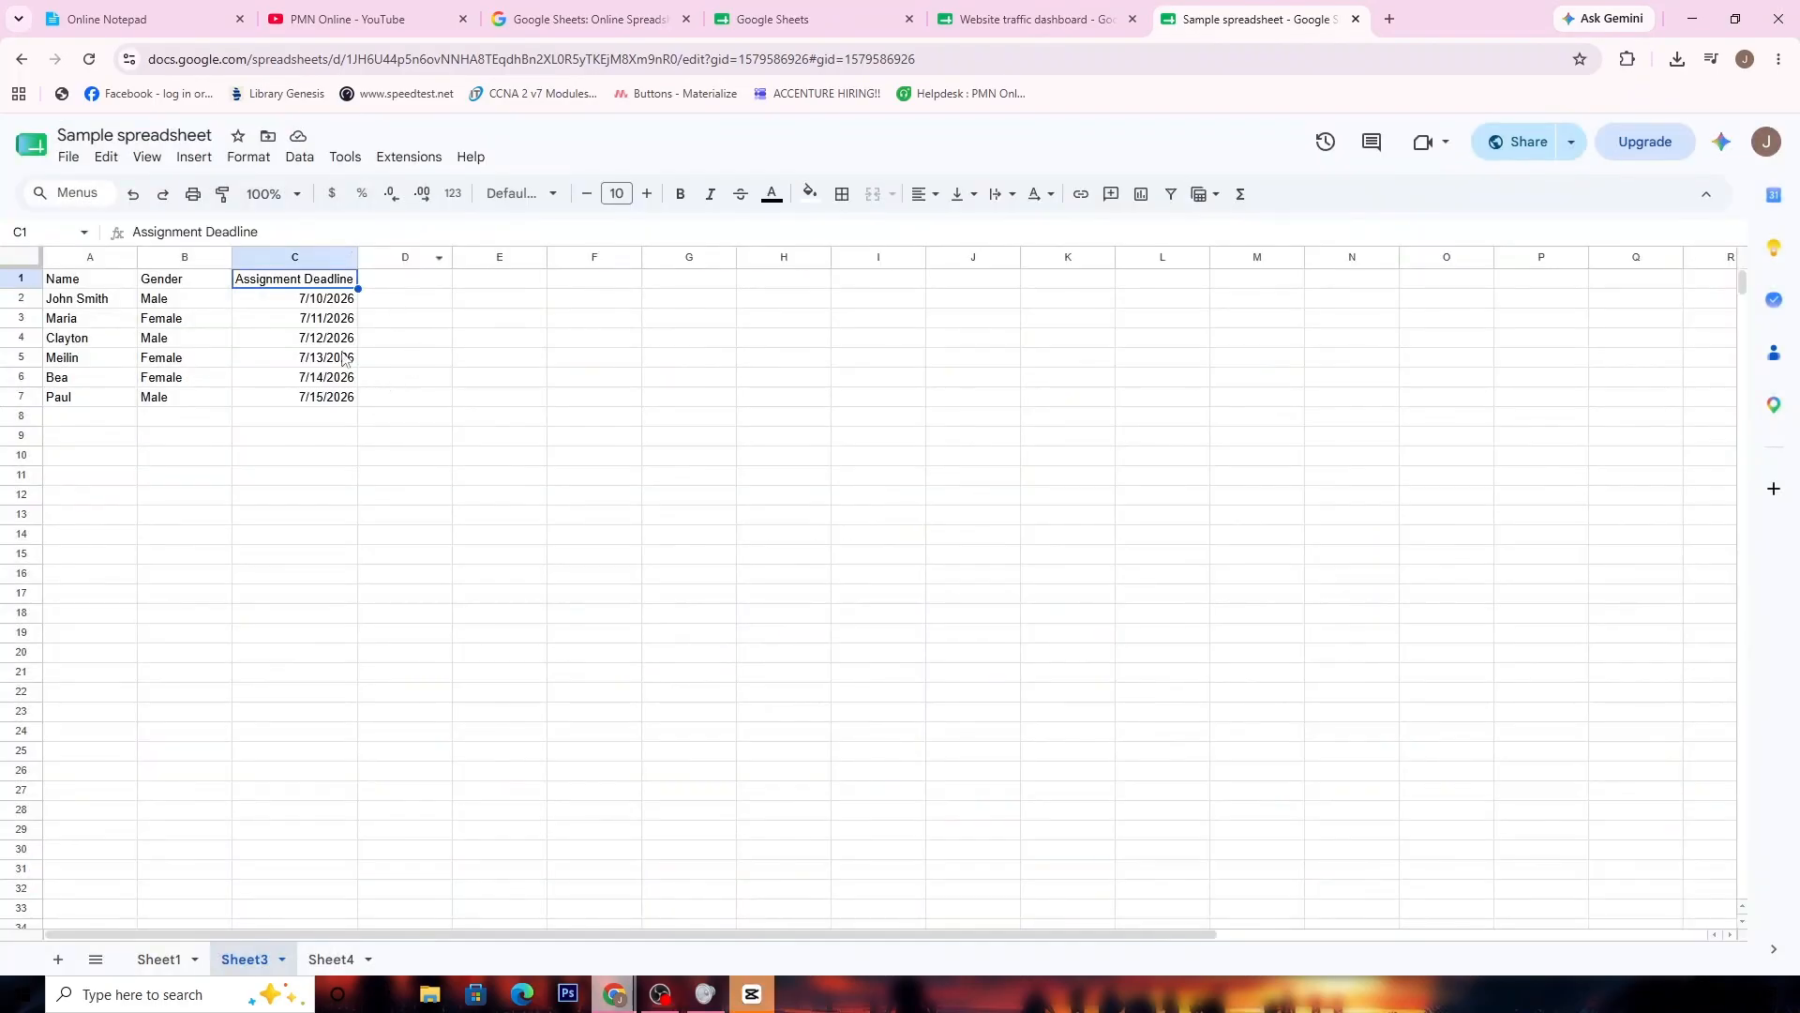
Start a new reminder for Sheet3 in the Add Reminders add-on with Assignment Deadline as the deadline column
click(409, 158)
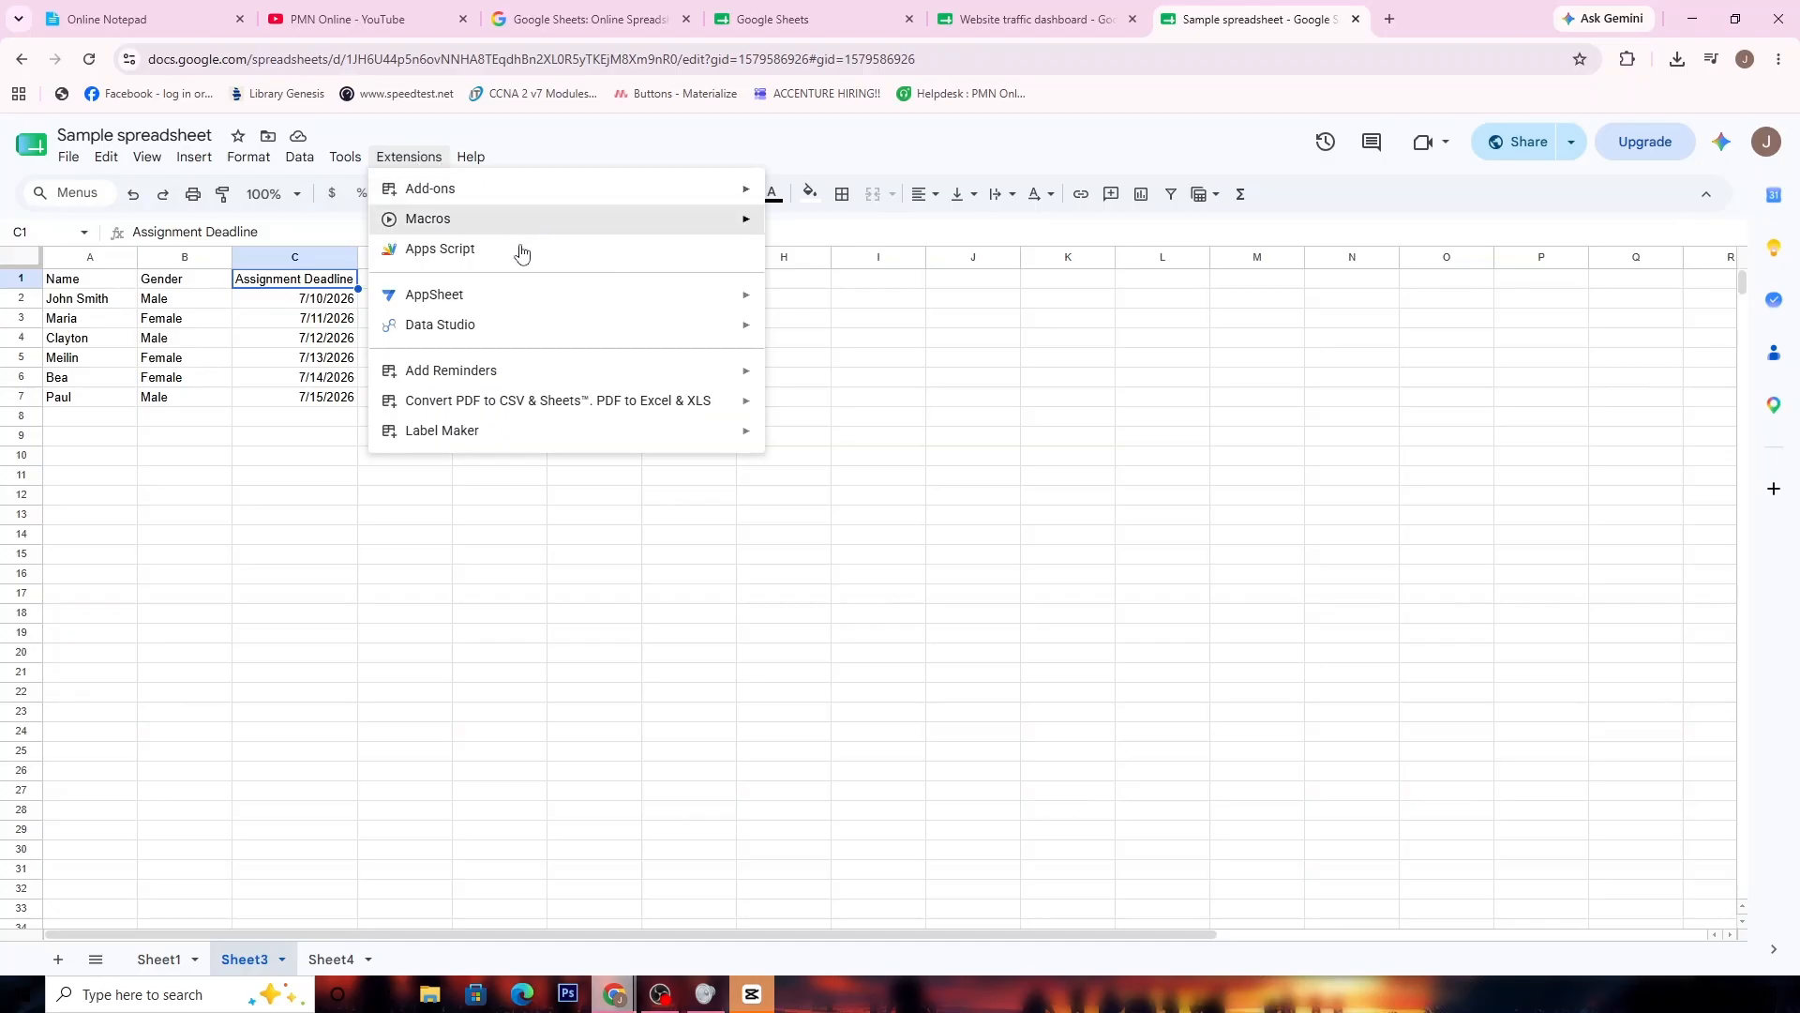
mouse_move(595, 373)
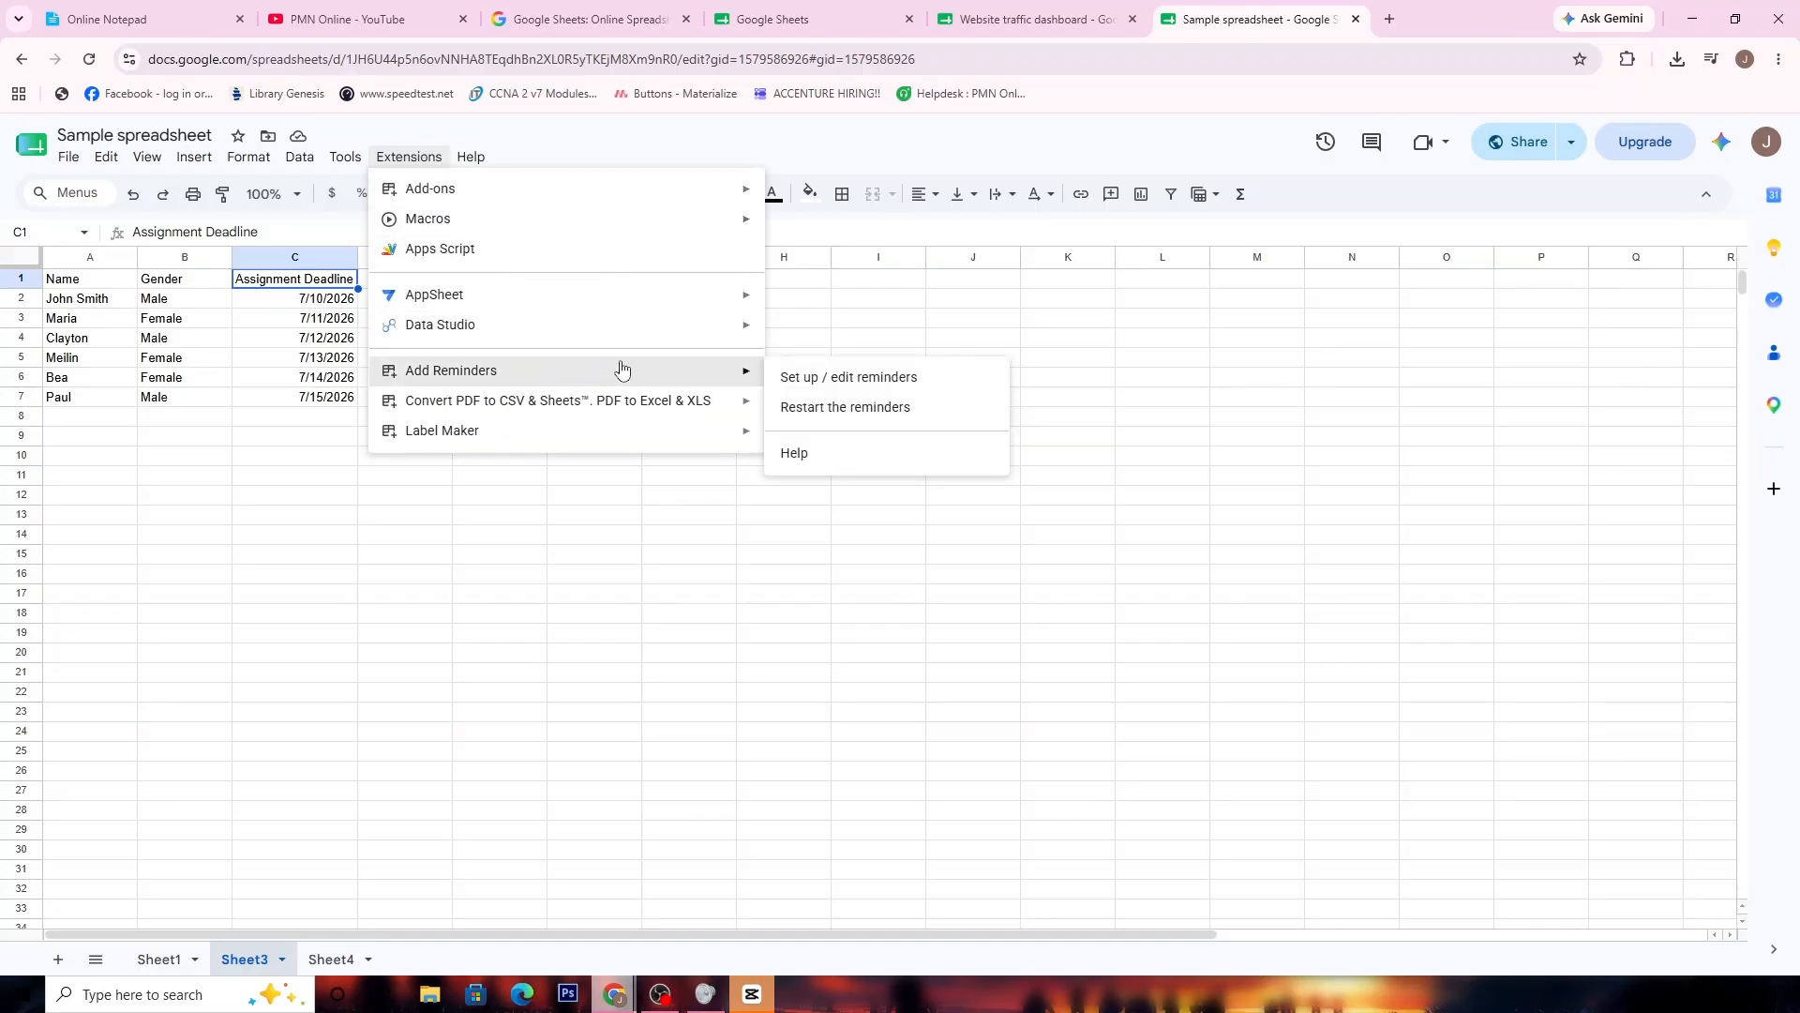
click(817, 378)
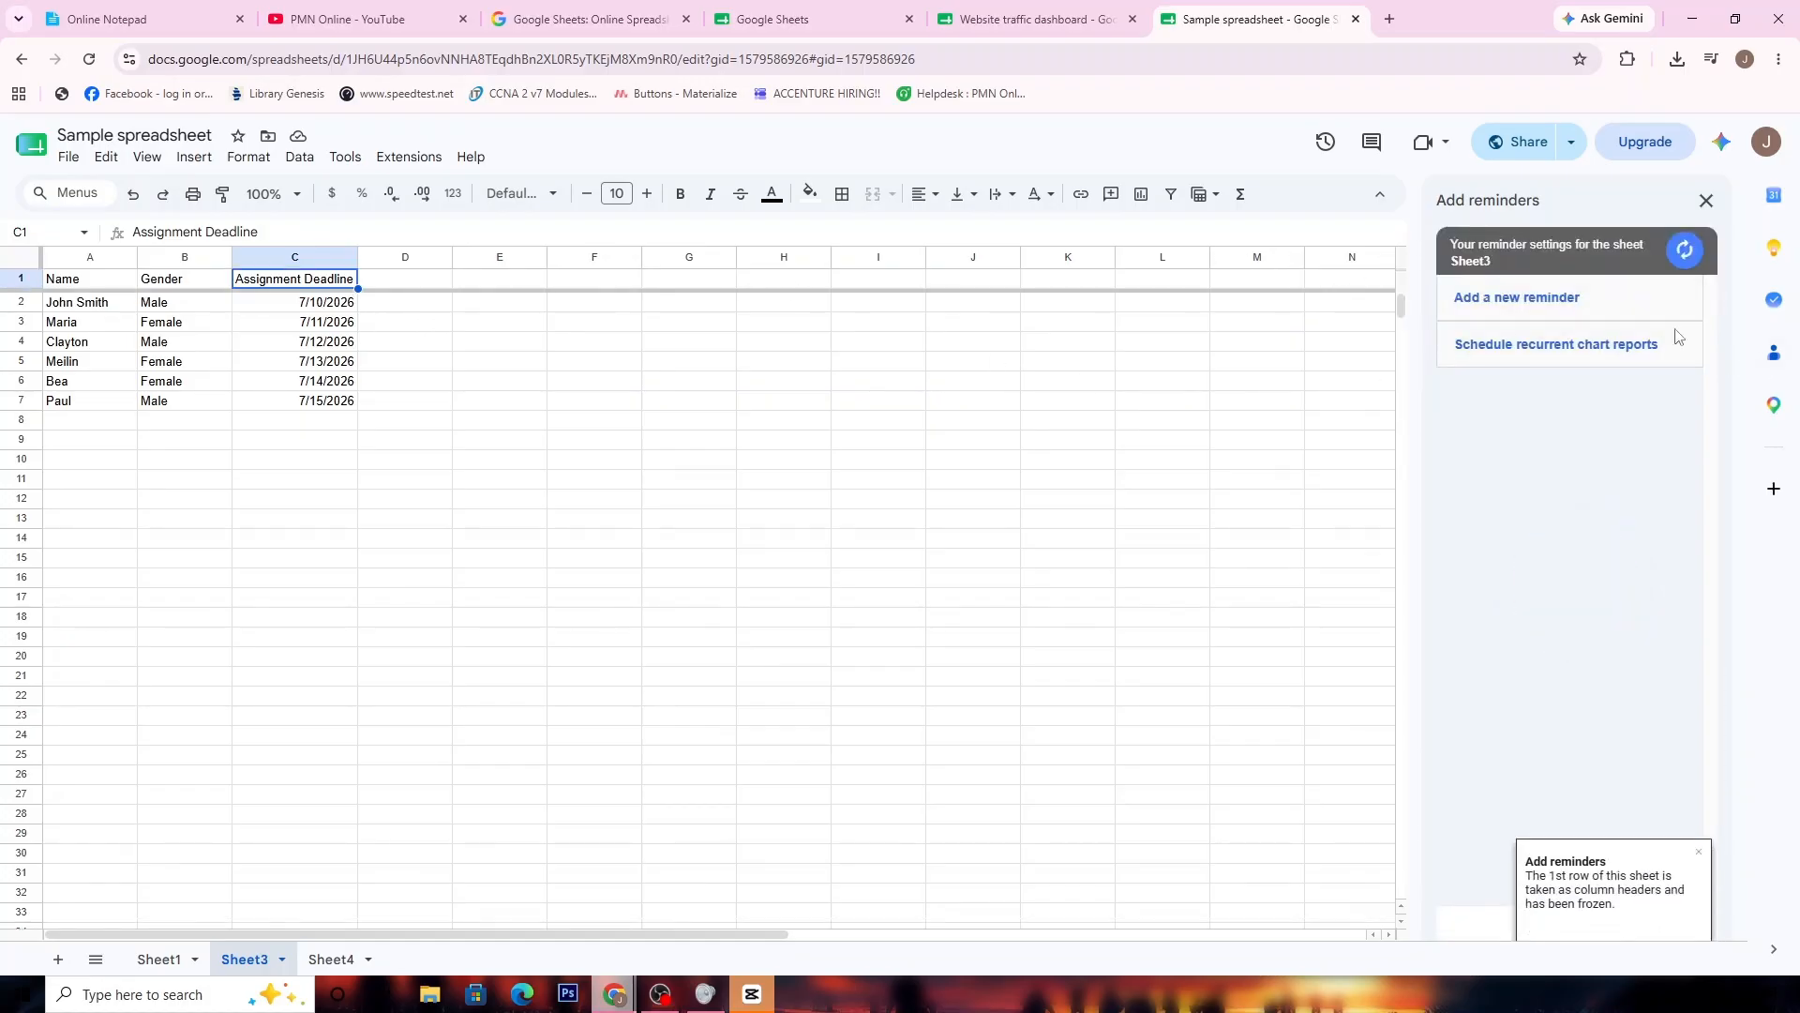
click(1531, 302)
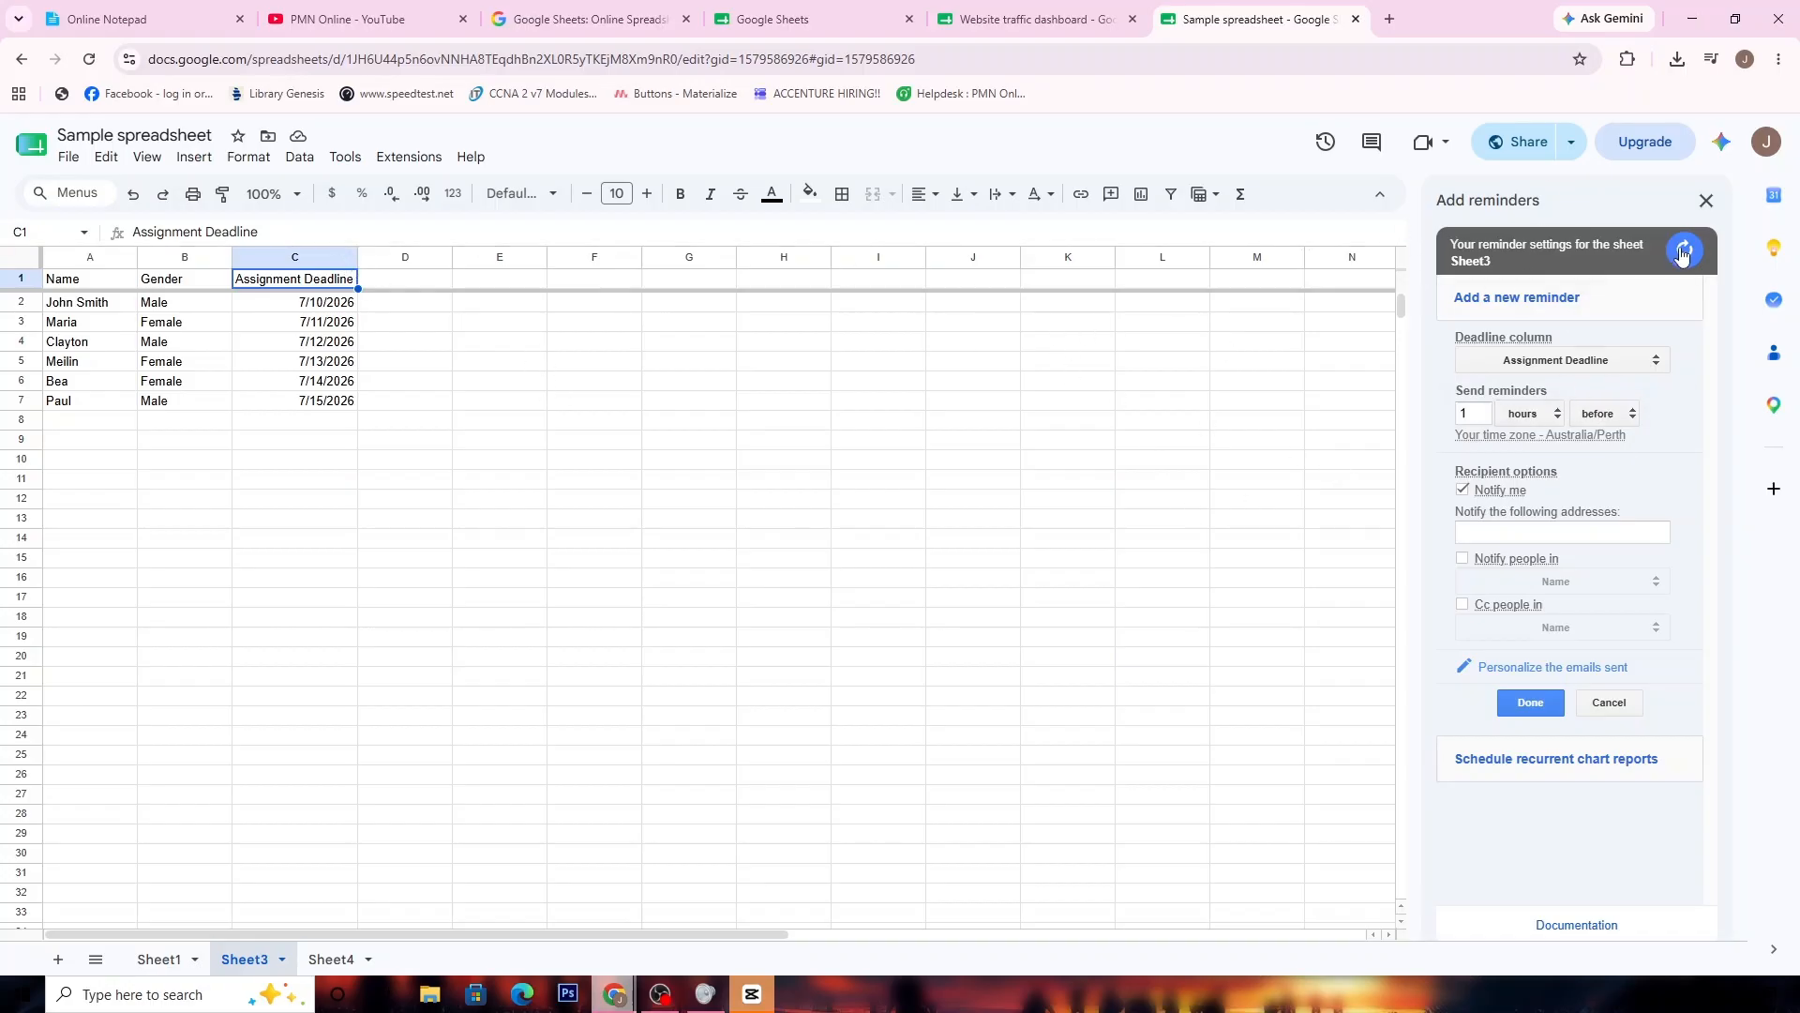
click(1497, 369)
click(1521, 385)
Set the new reminder's send time to 3 days before the assignment deadline
click(1482, 409)
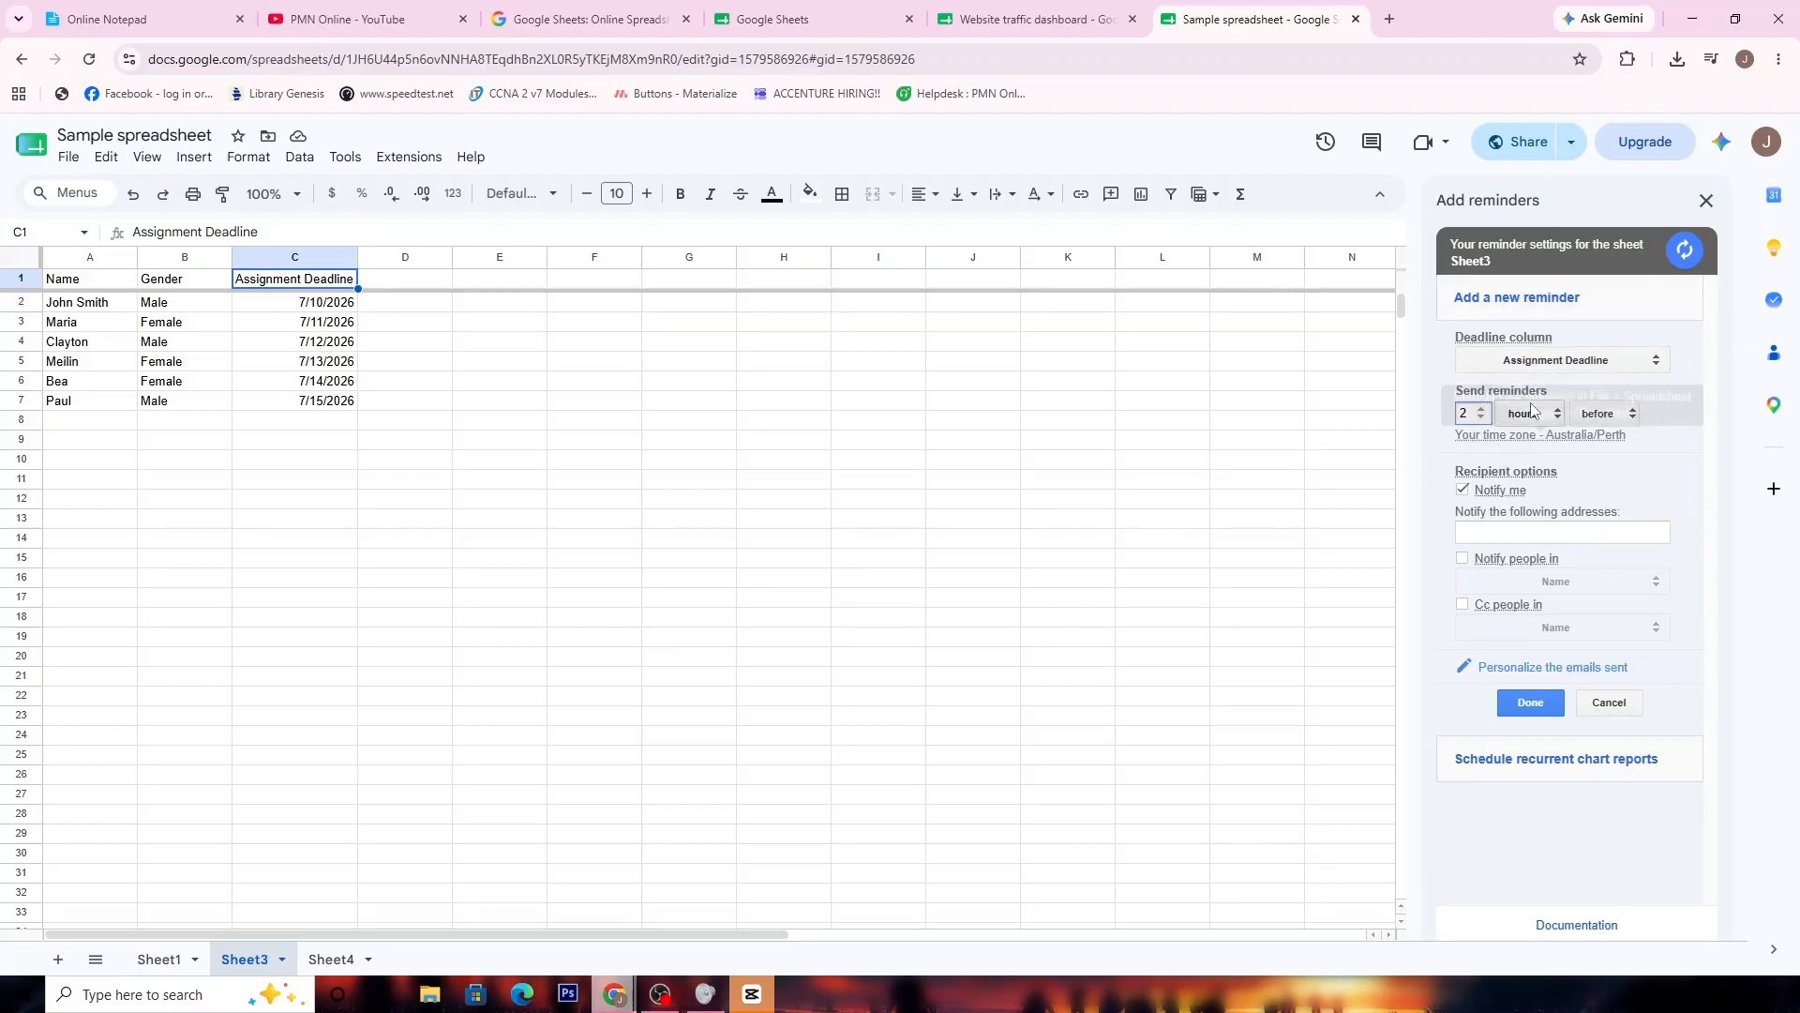
click(1527, 414)
click(1526, 458)
click(1601, 414)
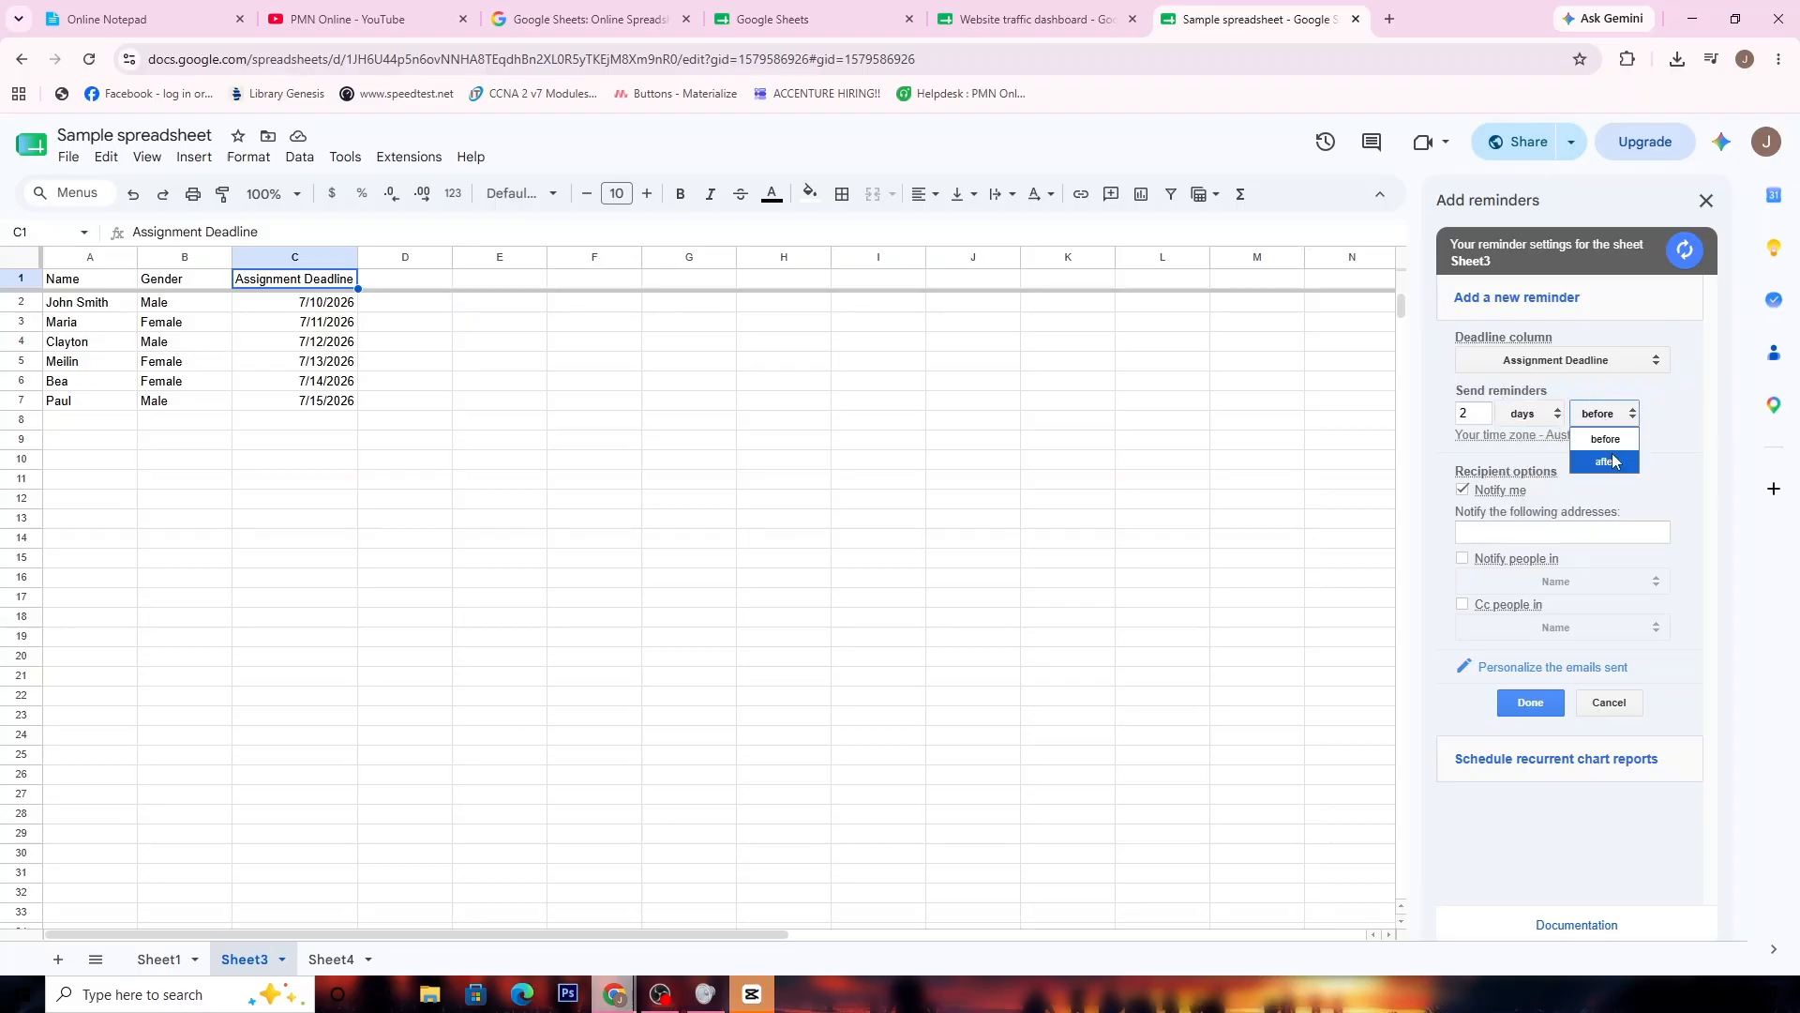
click(1611, 457)
click(1633, 409)
click(1626, 438)
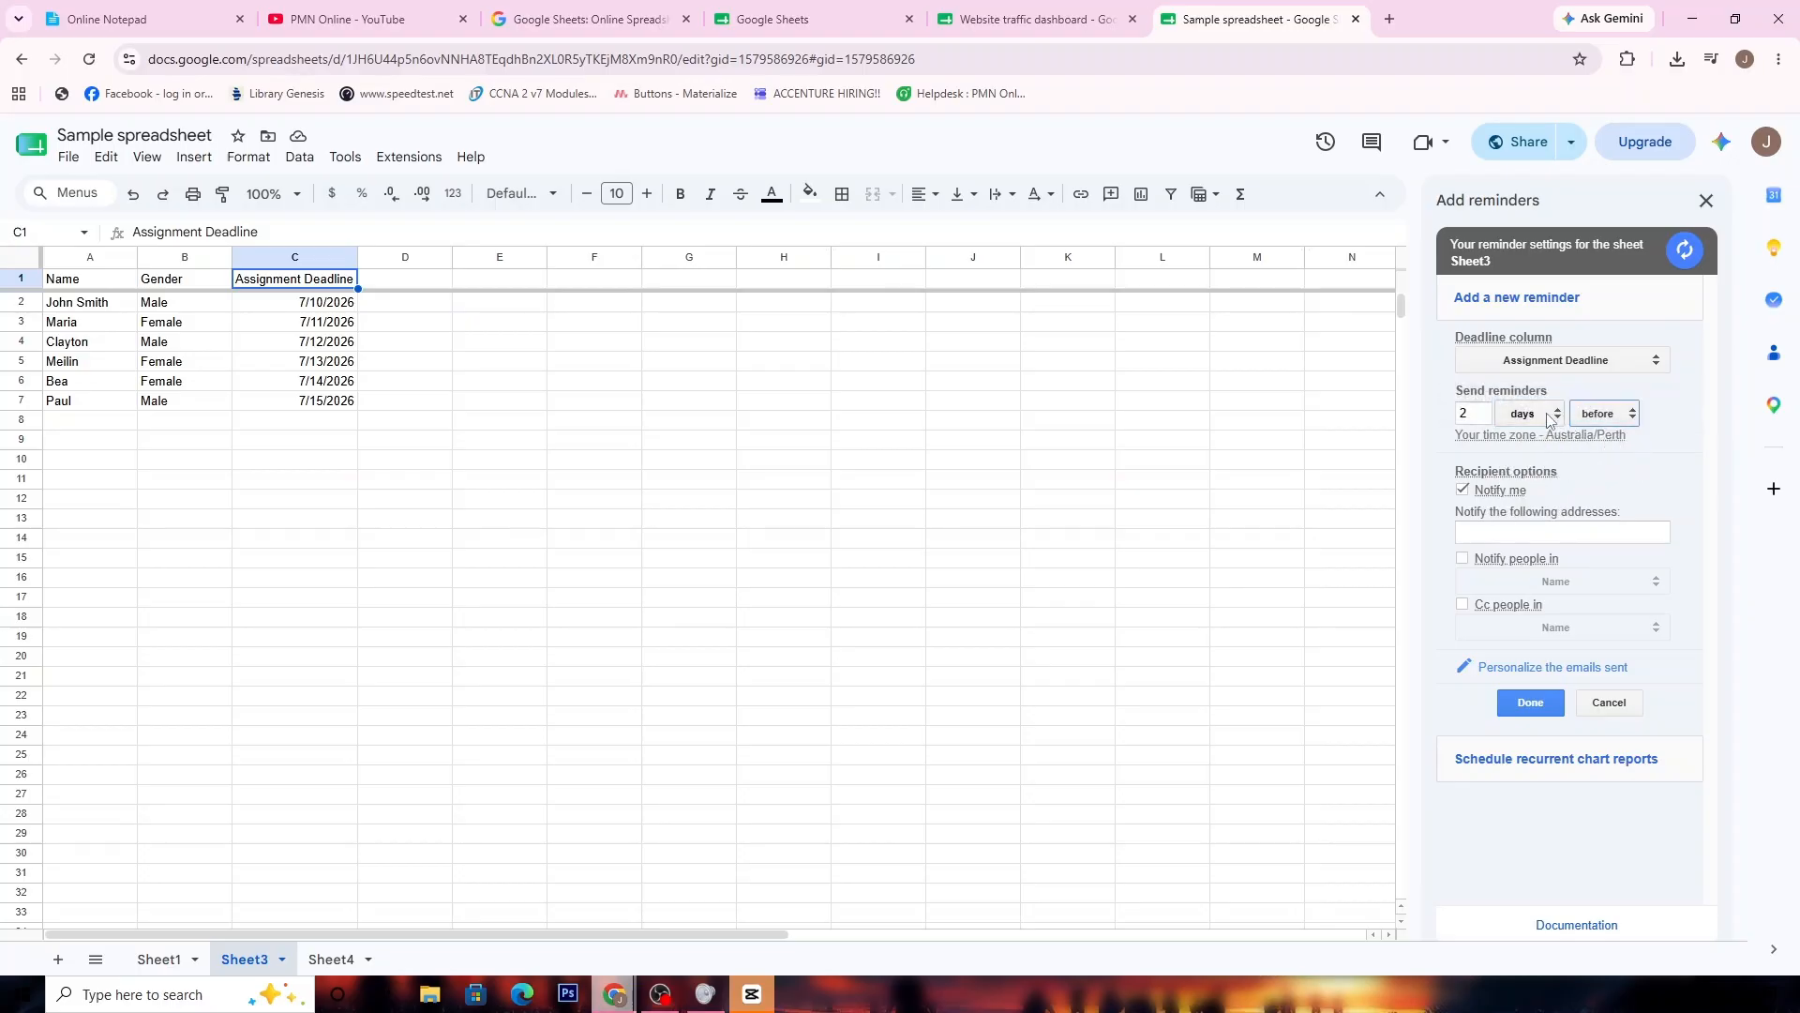
click(1478, 412)
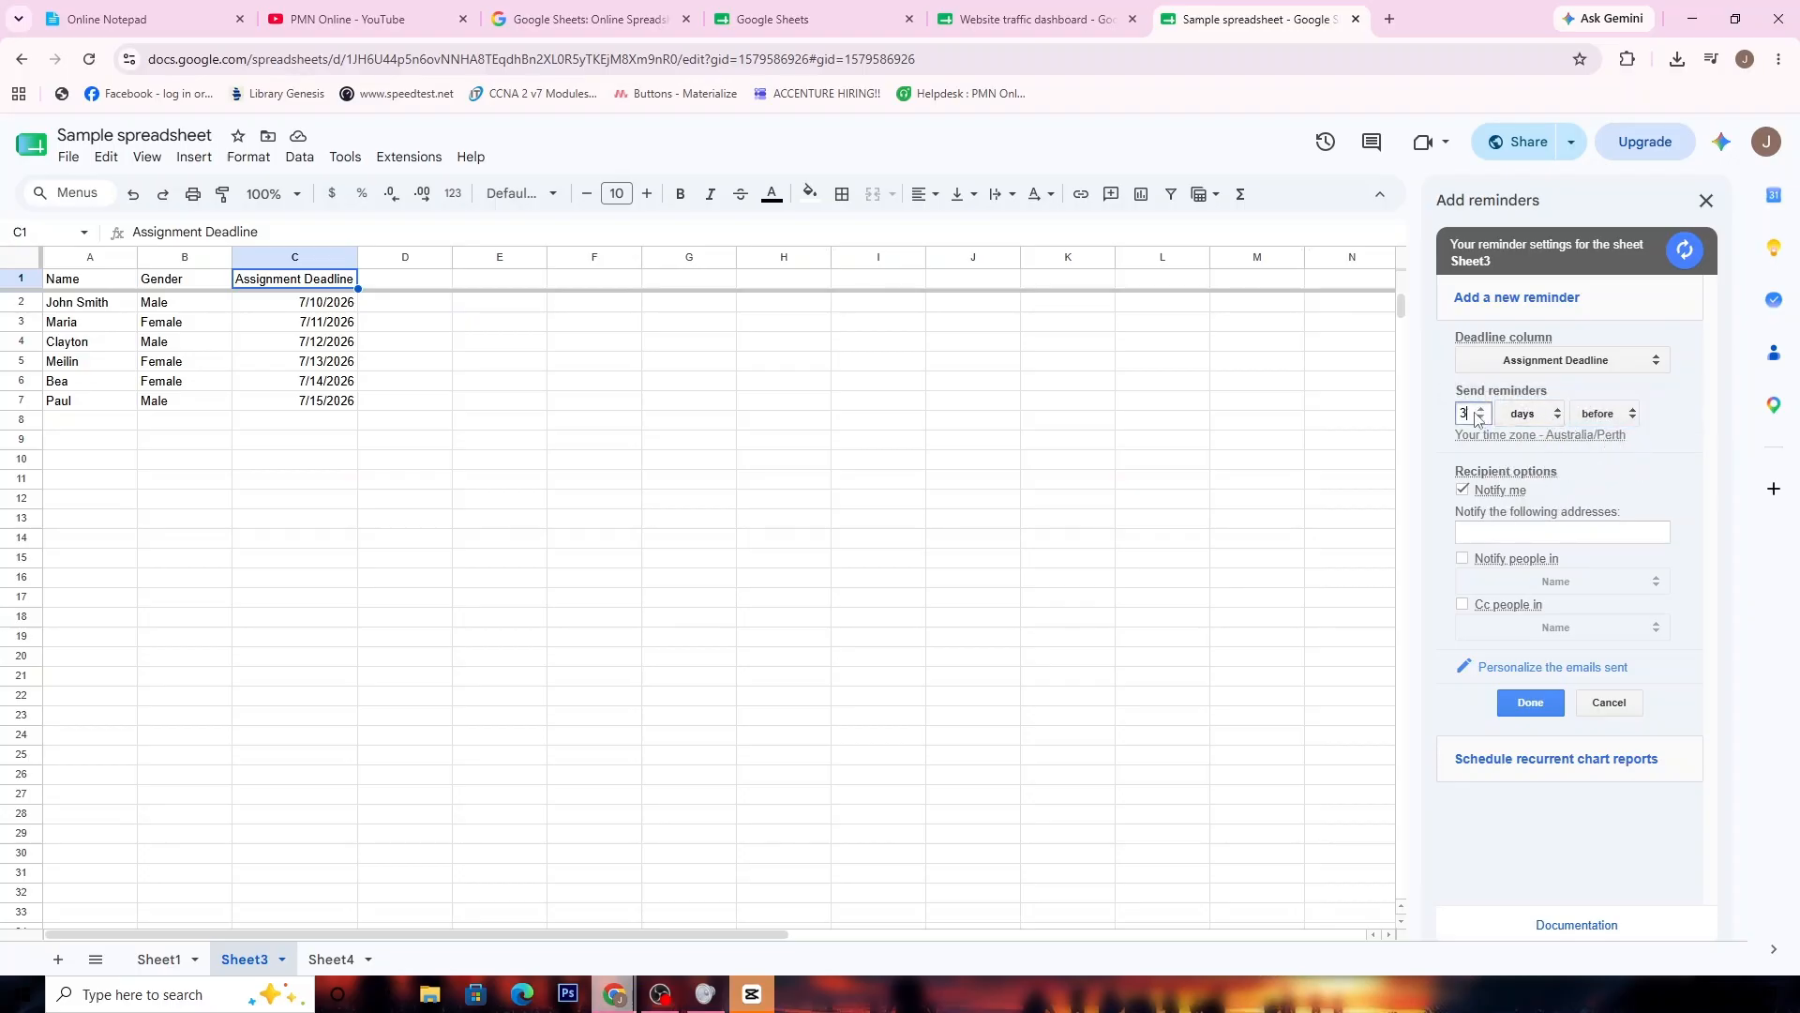
click(1587, 418)
click(1552, 418)
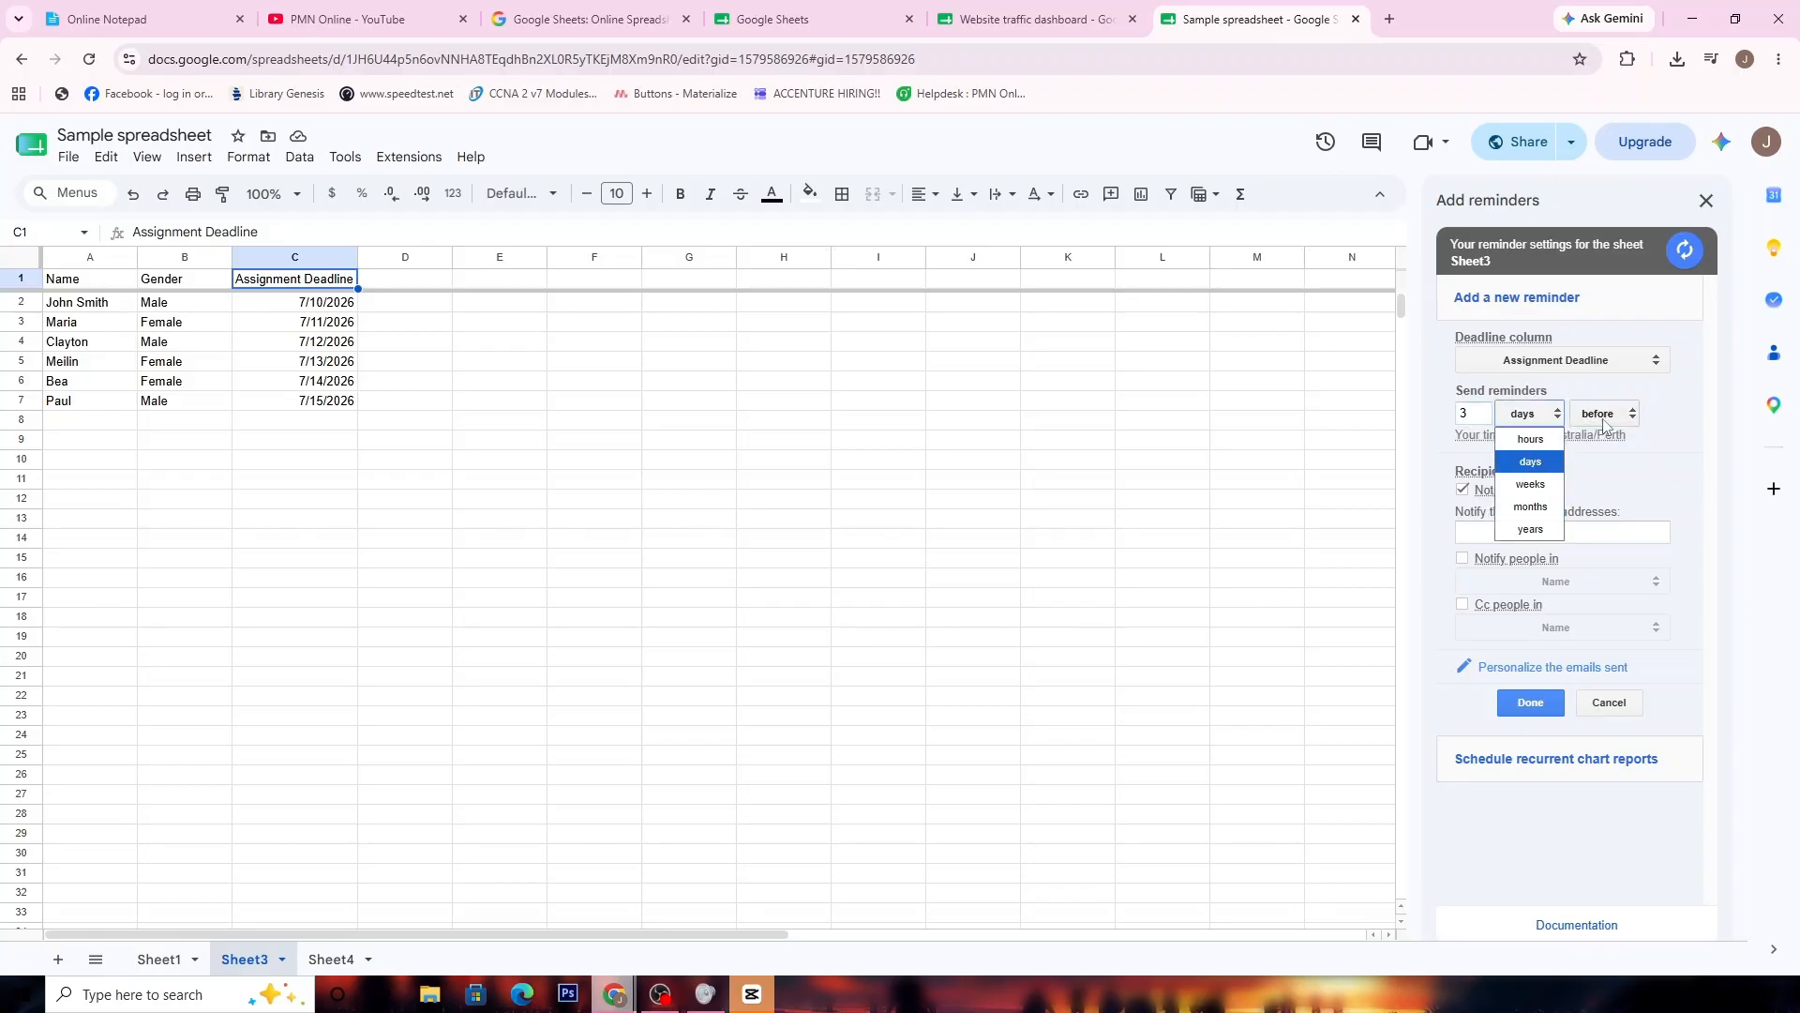
click(1598, 437)
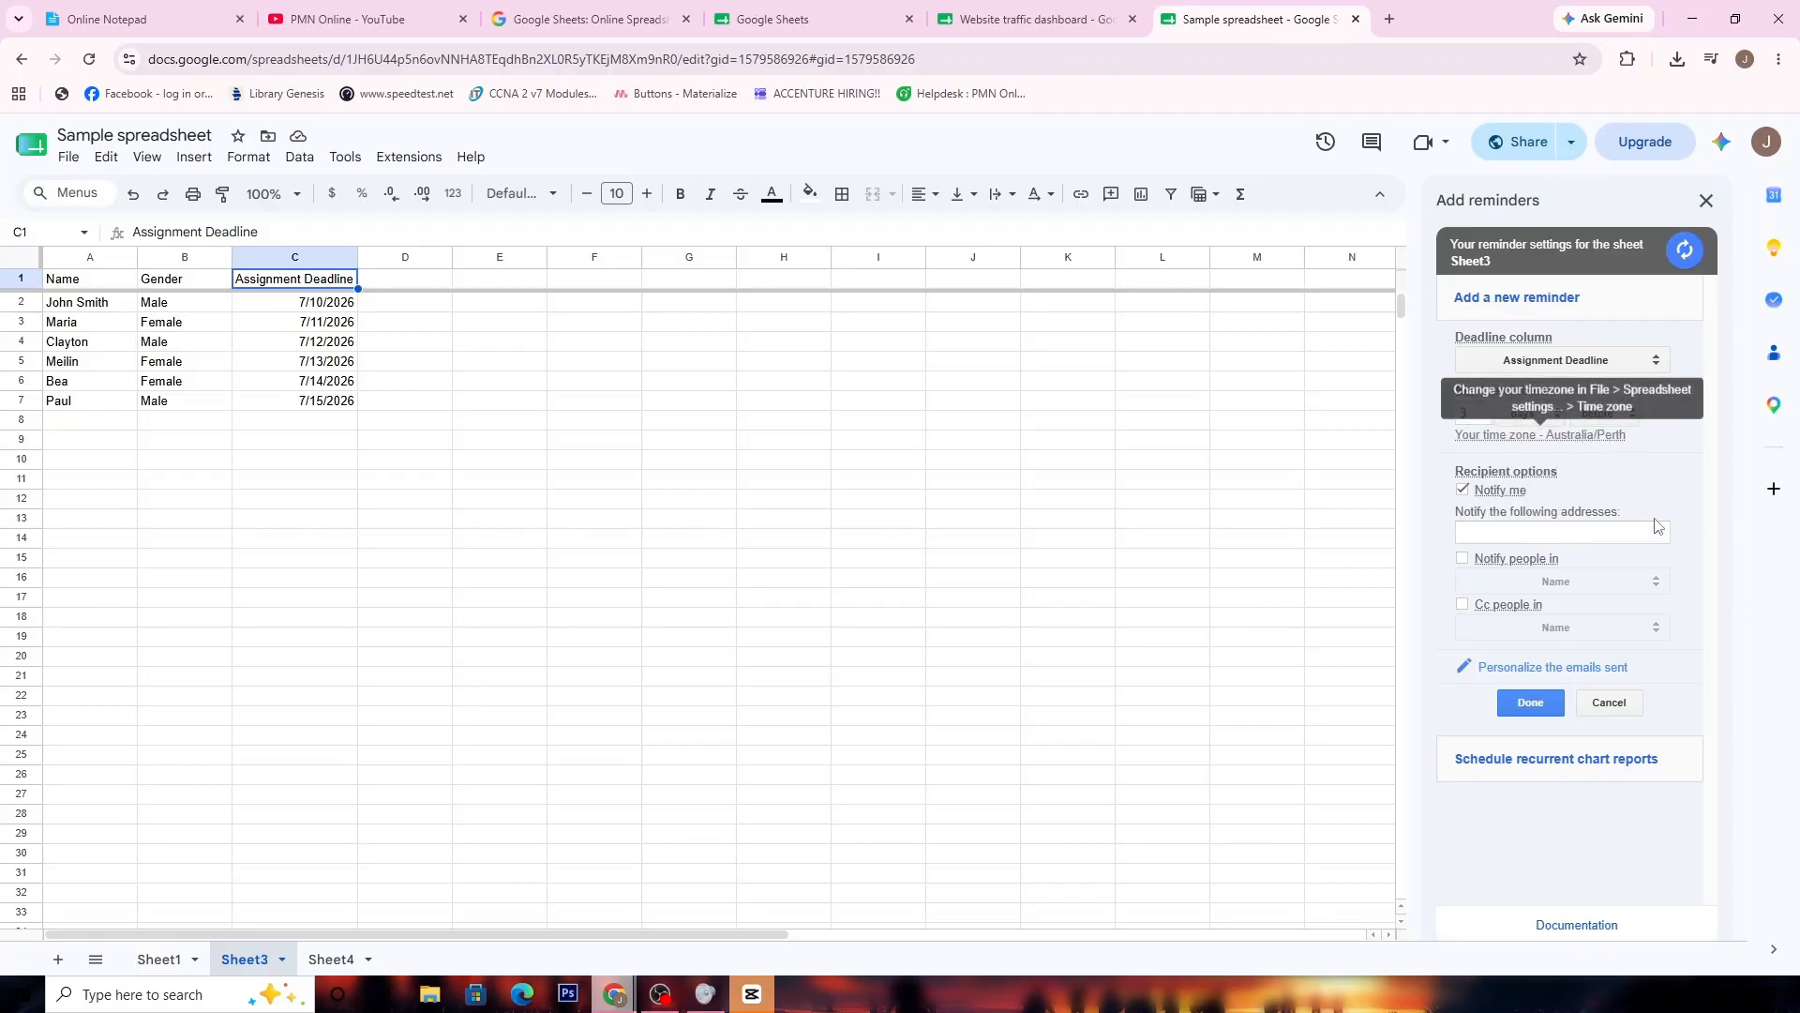
click(1579, 540)
click(1571, 576)
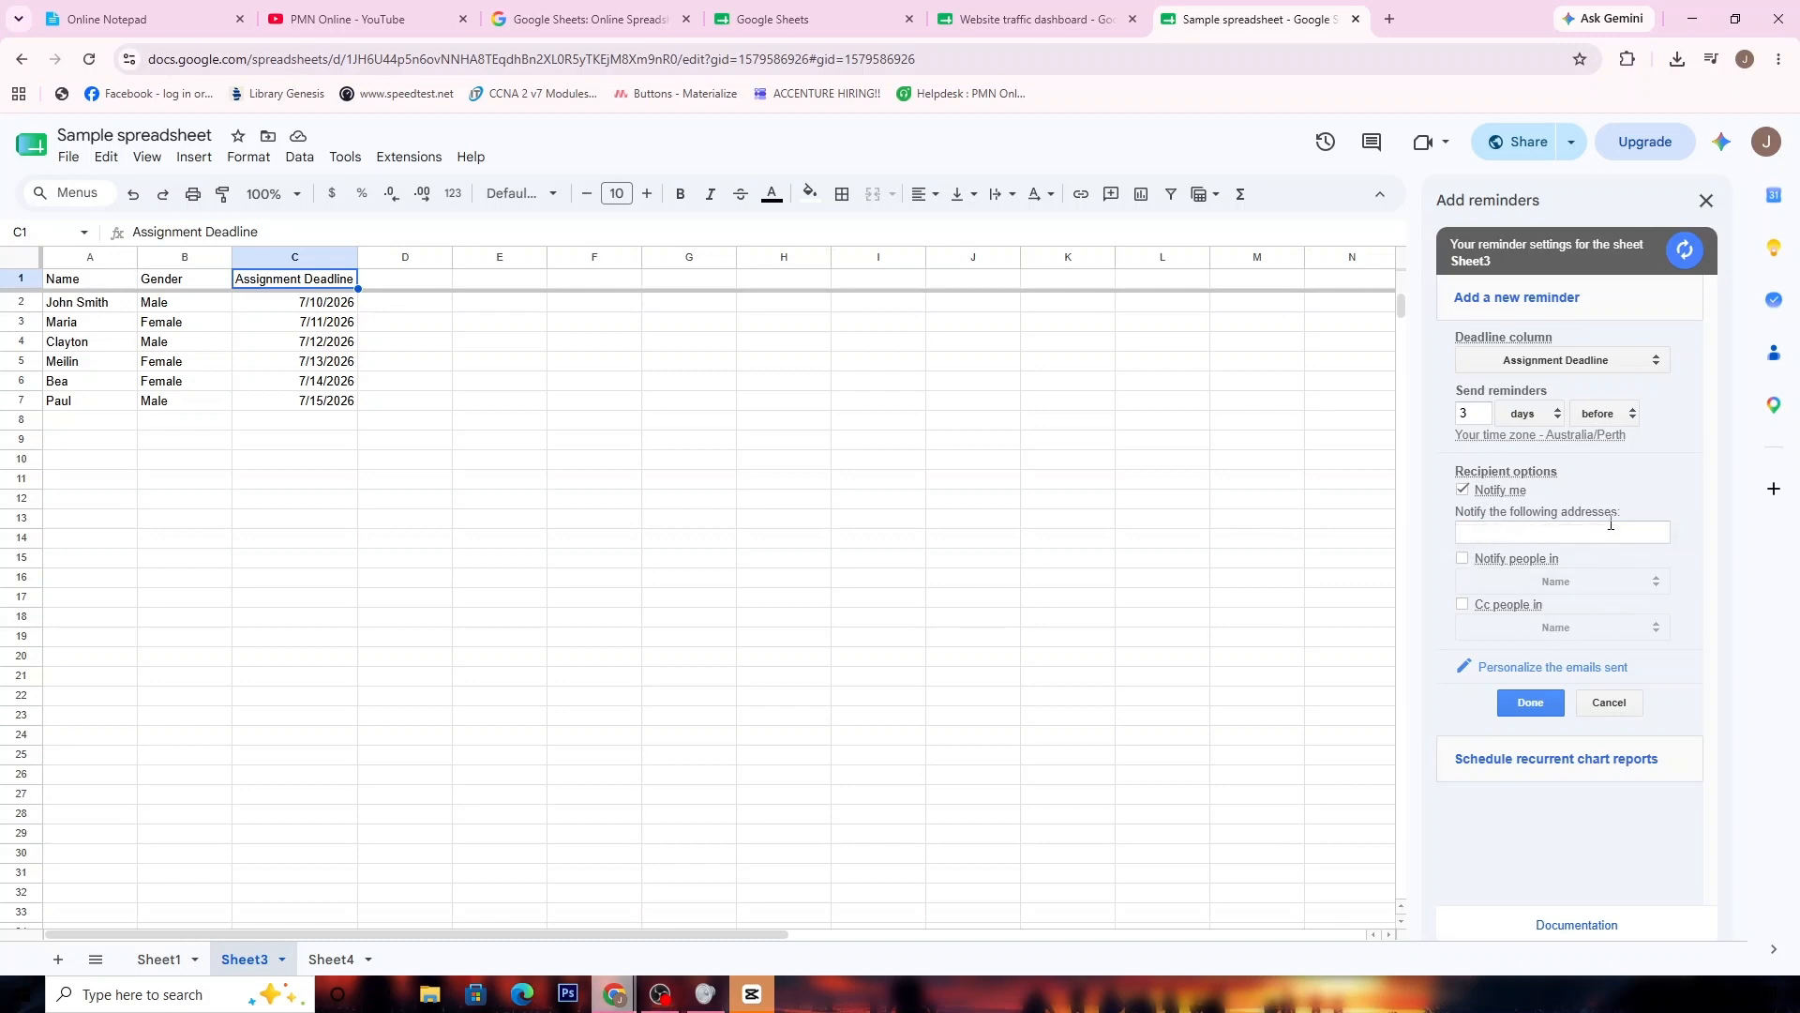
Enter an extra recipient's e-mail address in the reminder's recipient options, keeping the notification to oneself enabled
click(1581, 534)
click(1465, 492)
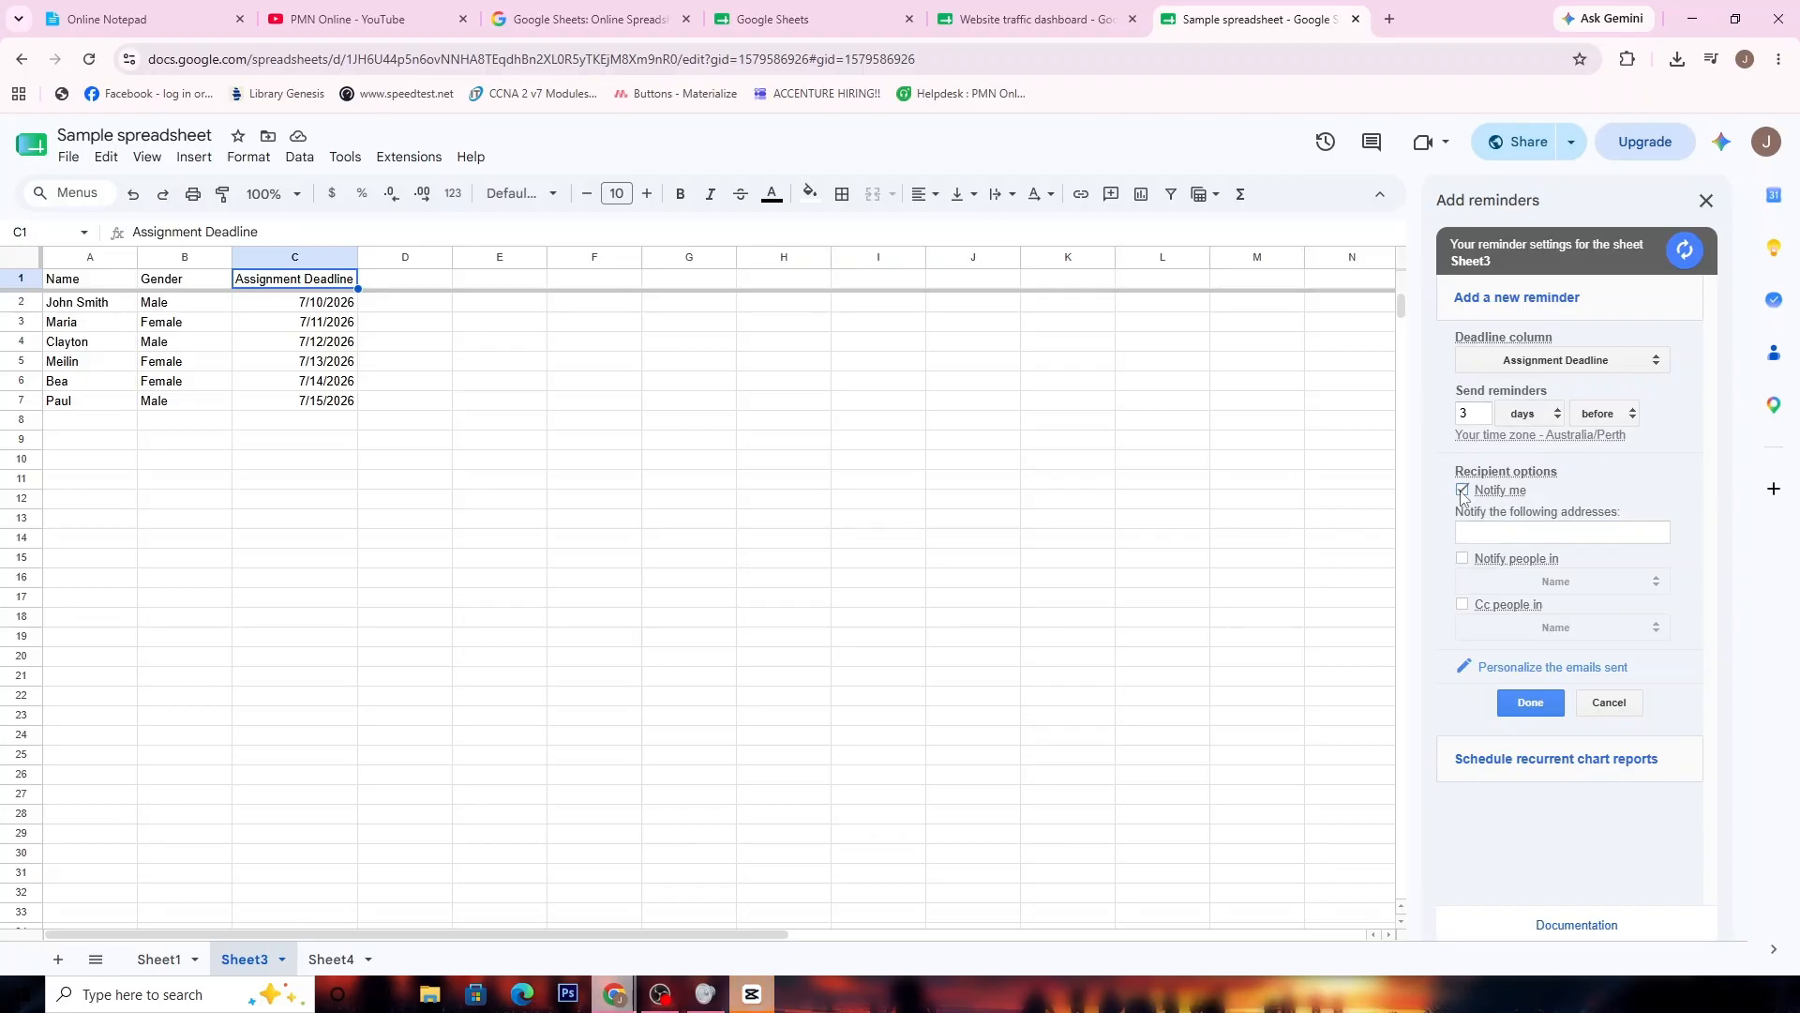
click(1502, 527)
text(@)
key(BackSpace)
text(test@gmail.com)
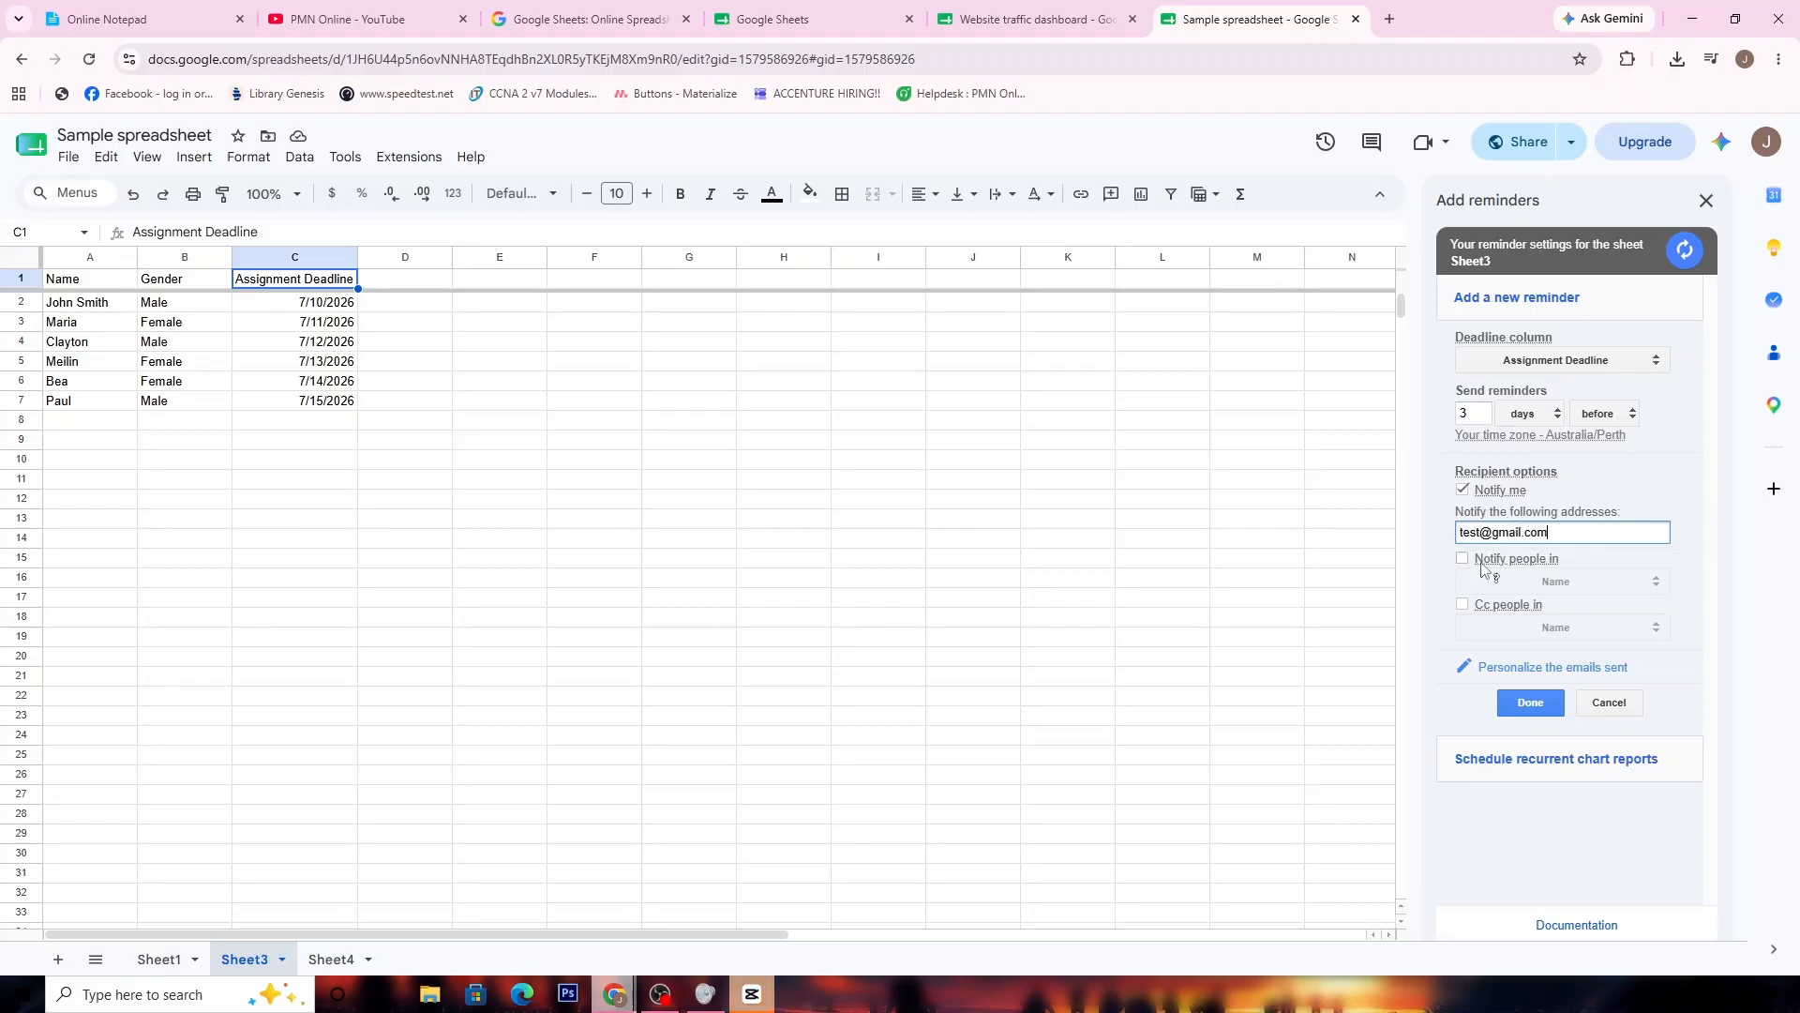
View the reminder's email customization options for subject and body, and close them without changes
click(1536, 667)
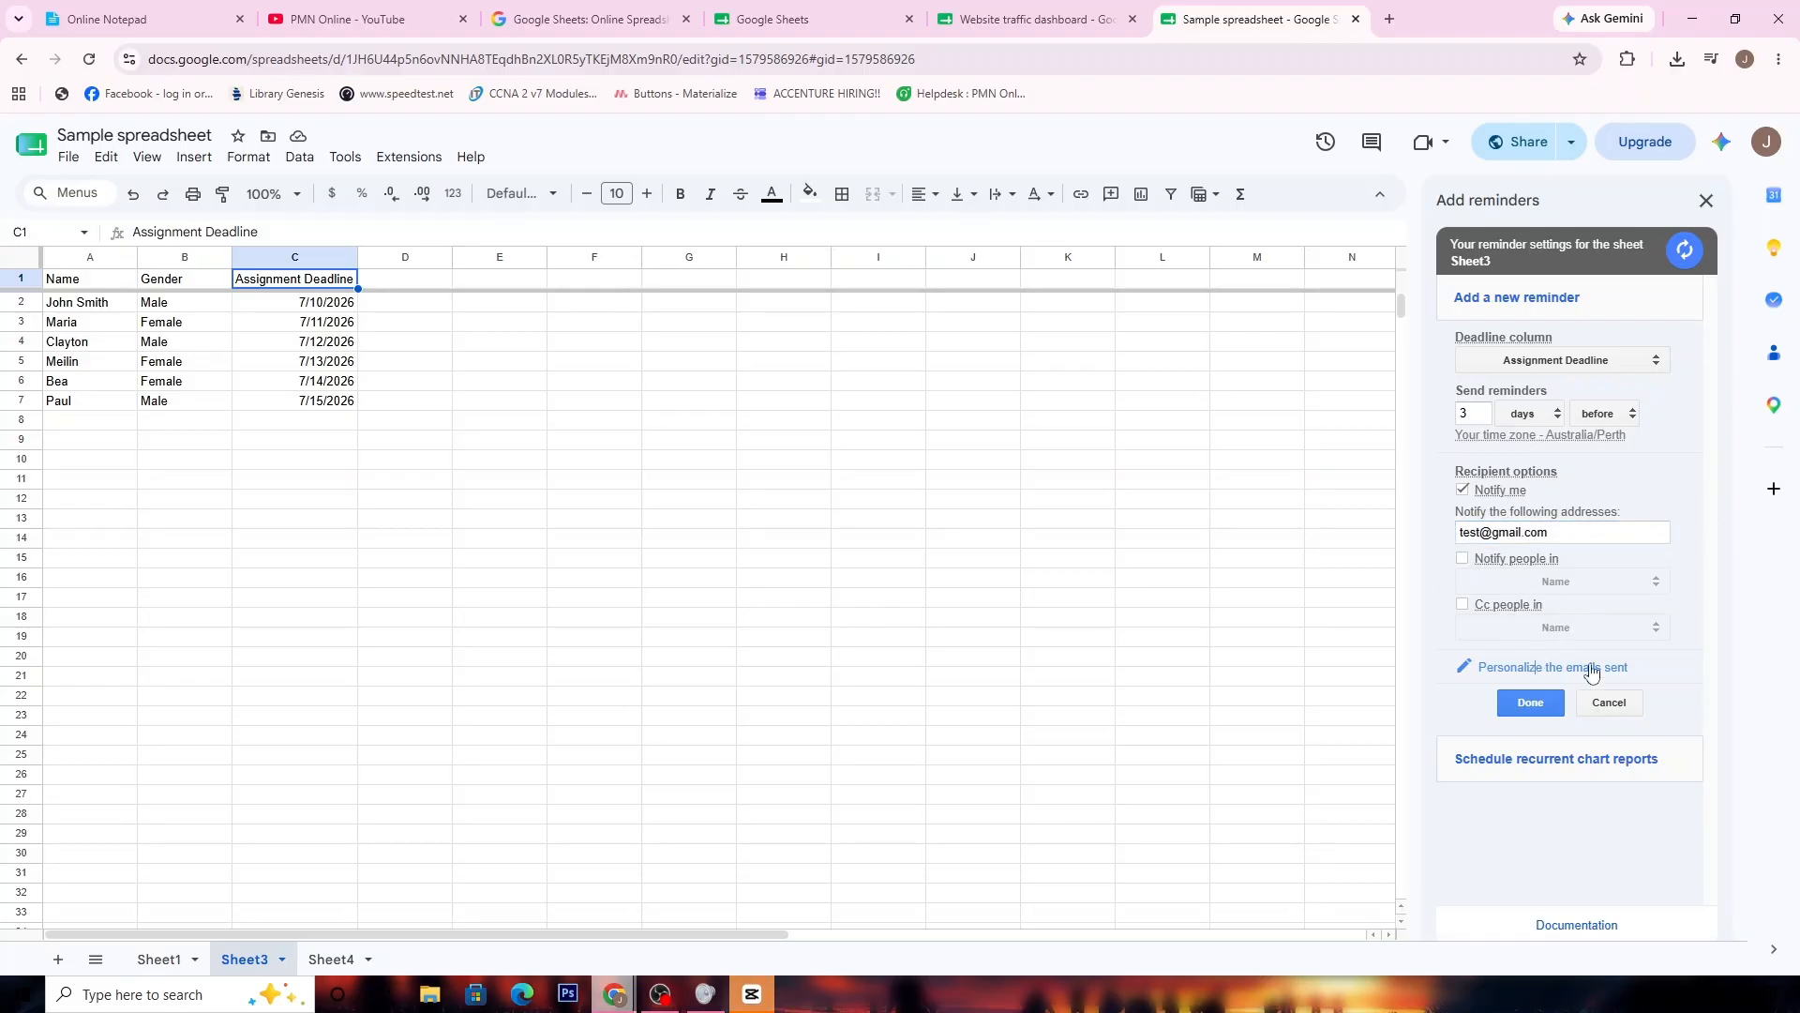
click(1474, 669)
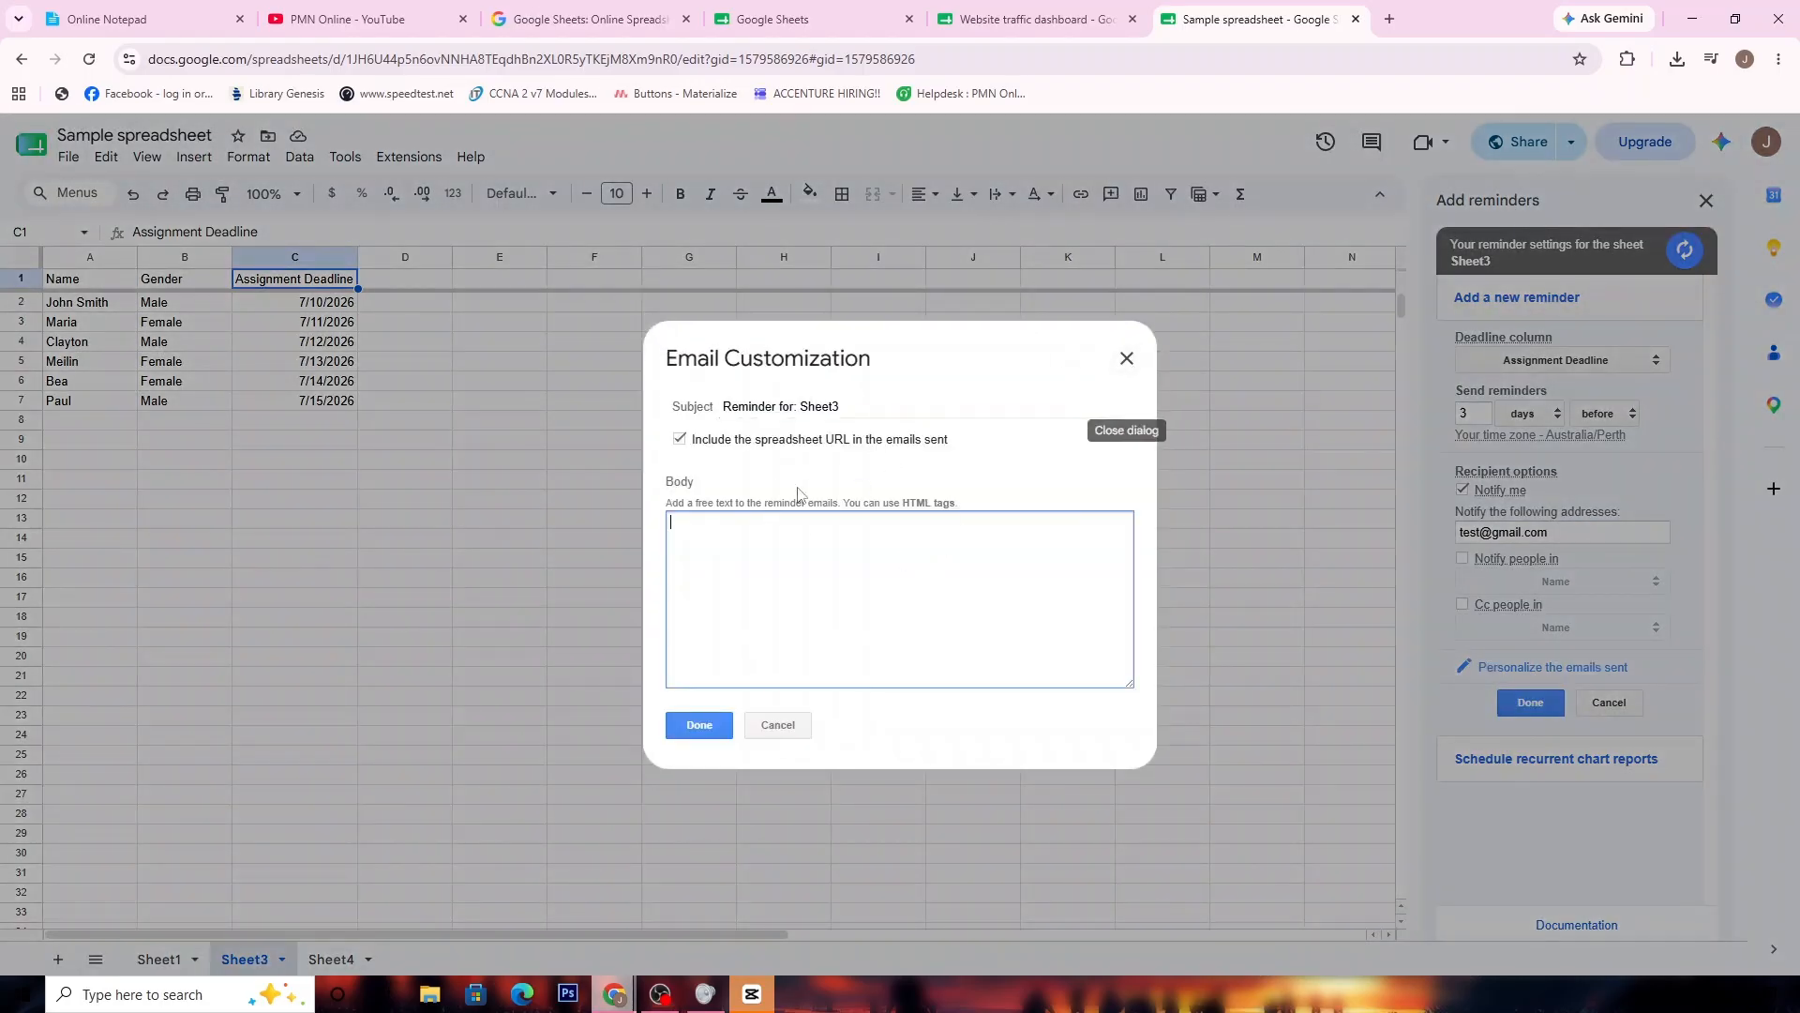
click(1127, 358)
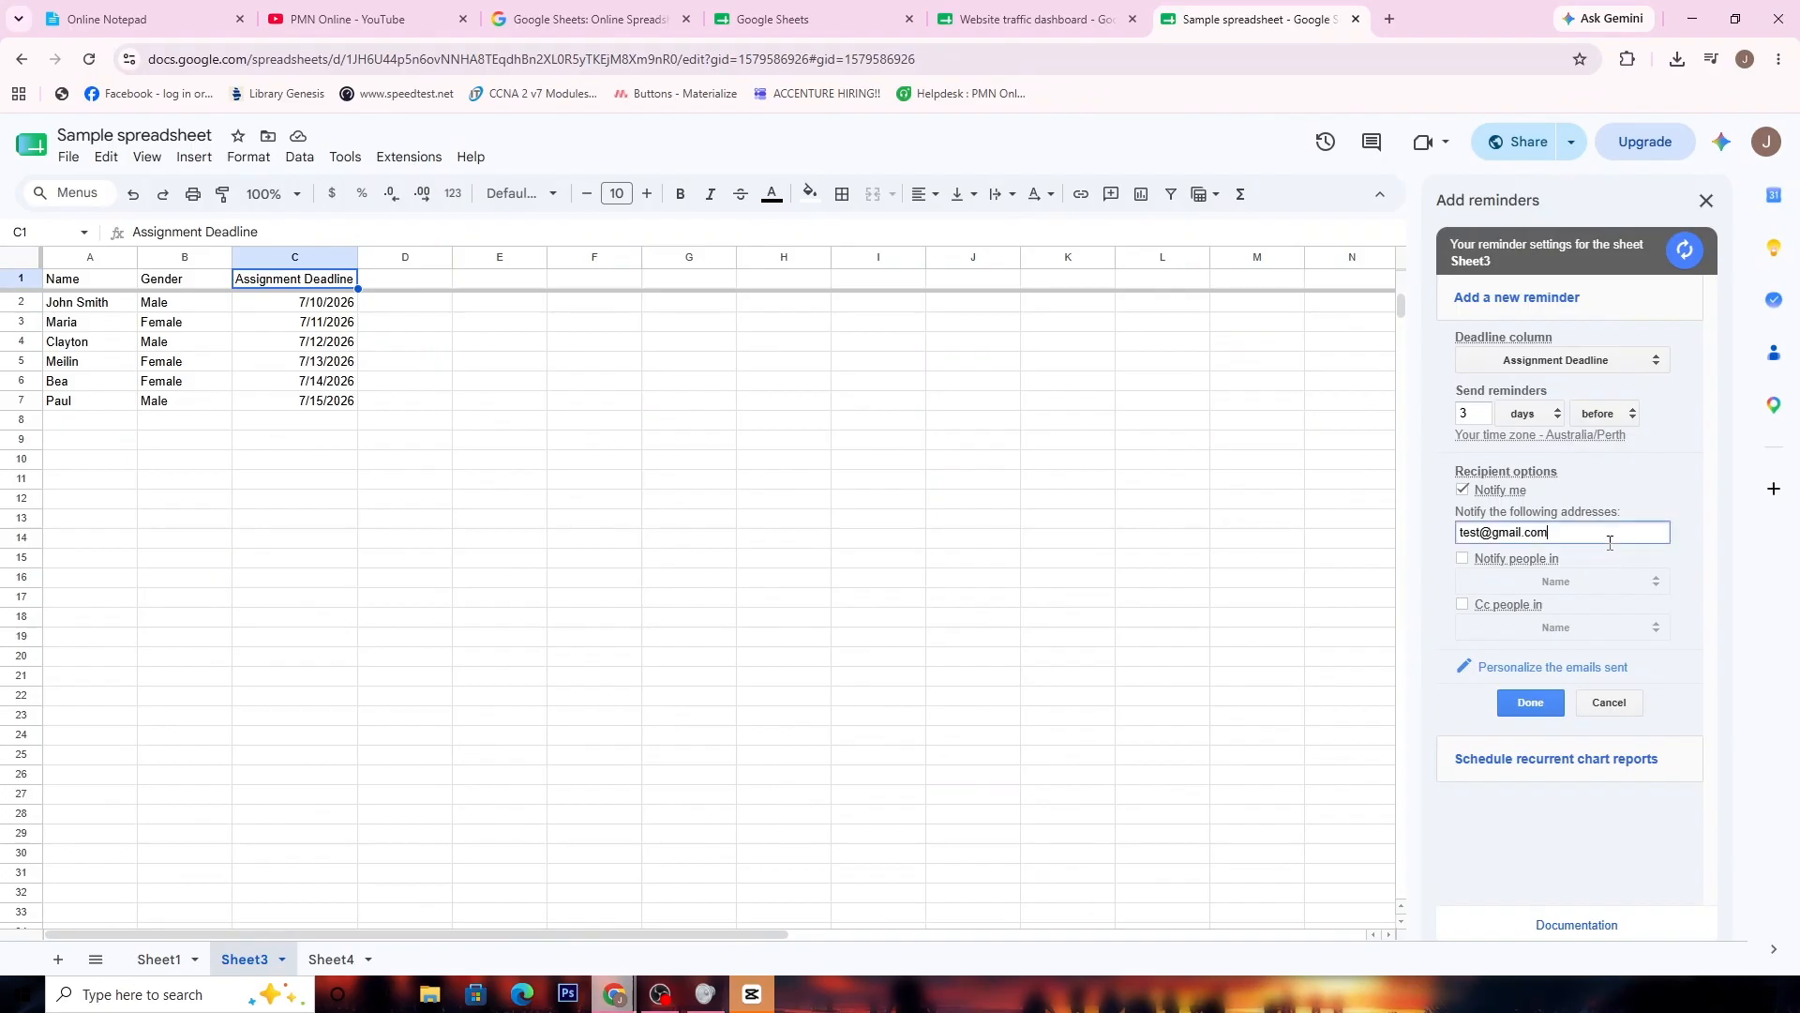
Clear the additional recipient address and save the new Assignment Deadline reminder
drag(1609, 536, 1376, 560)
key(BackSpace)
click(1531, 702)
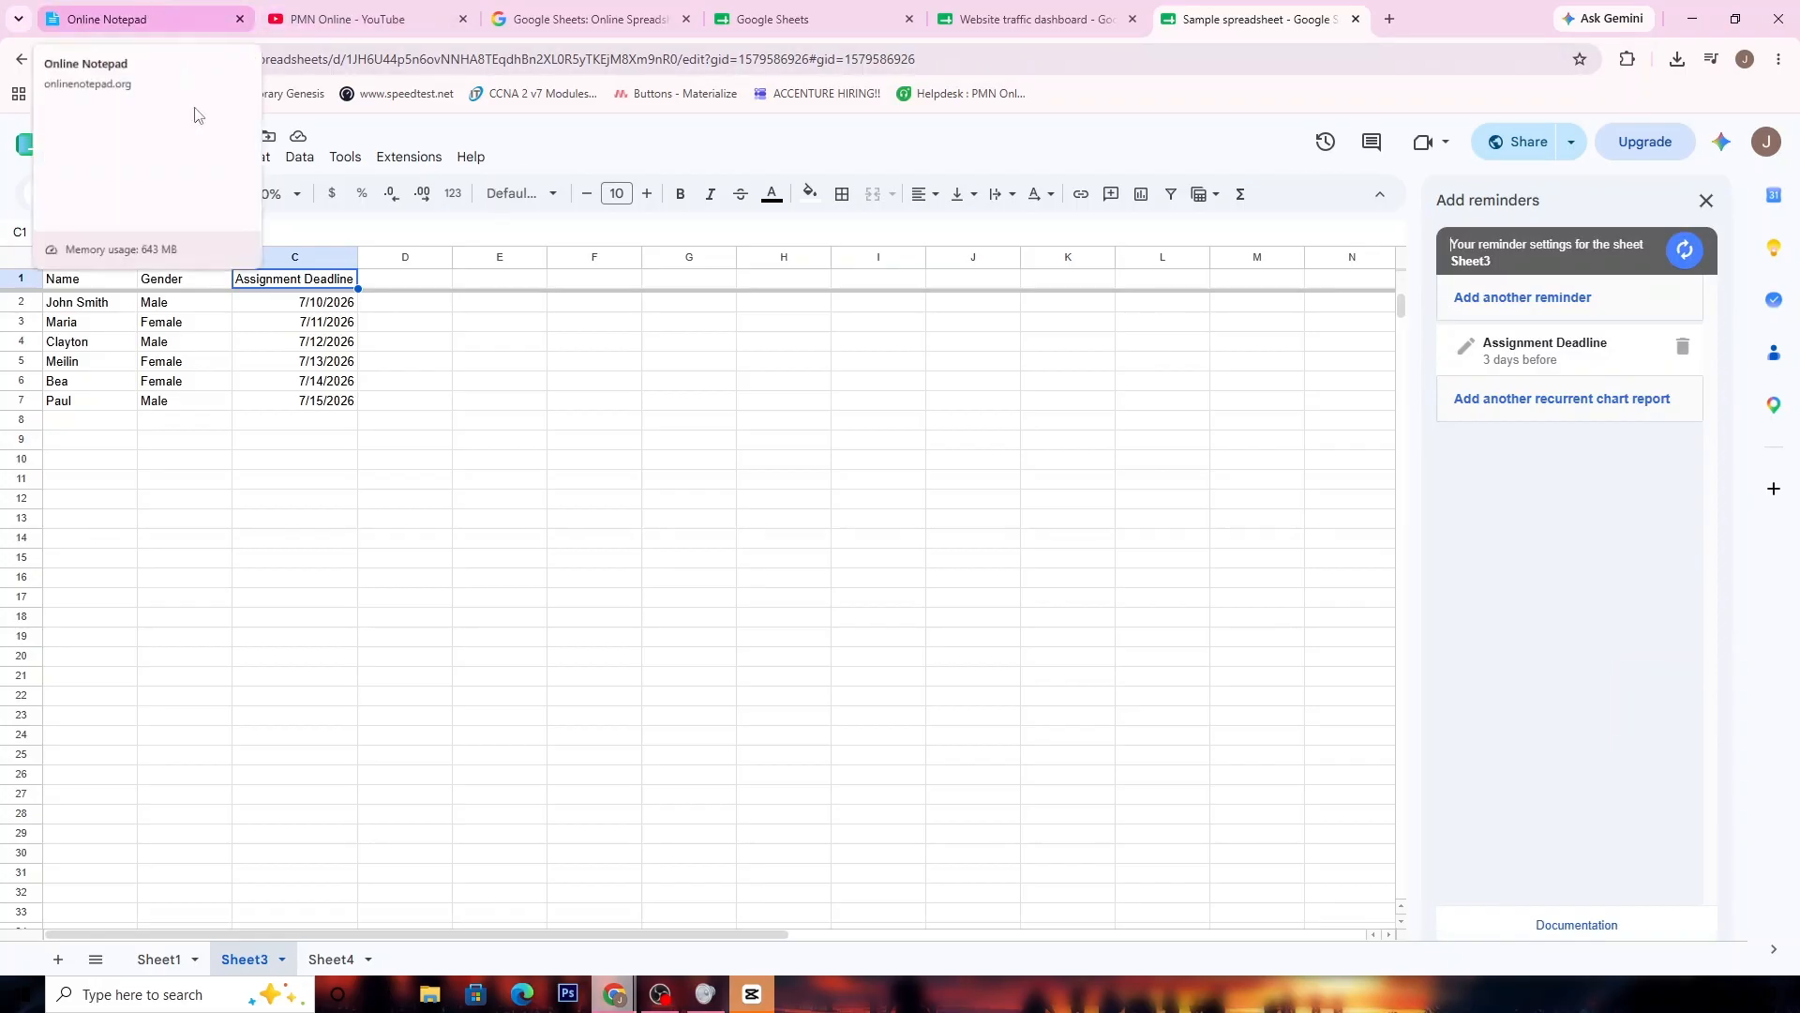
Review the saved Assignment Deadline reminder's settings and close the Add Reminders add-on
click(1552, 345)
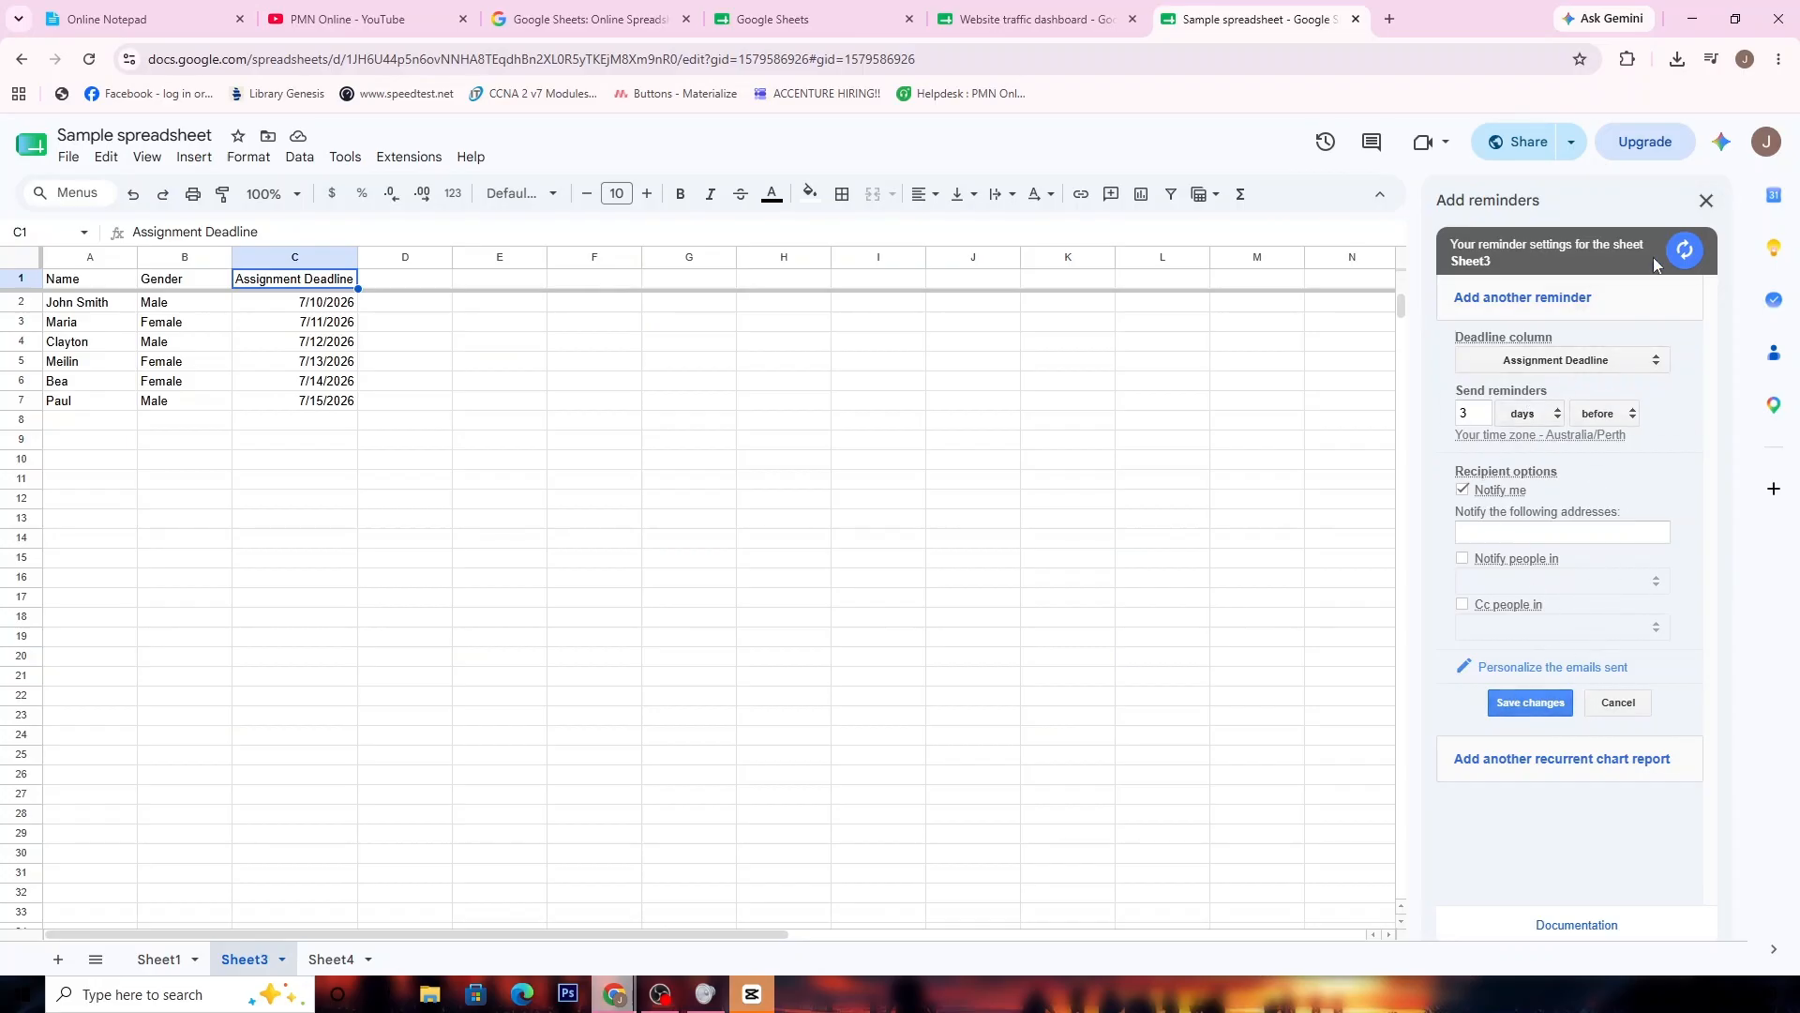
click(1707, 202)
click(490, 386)
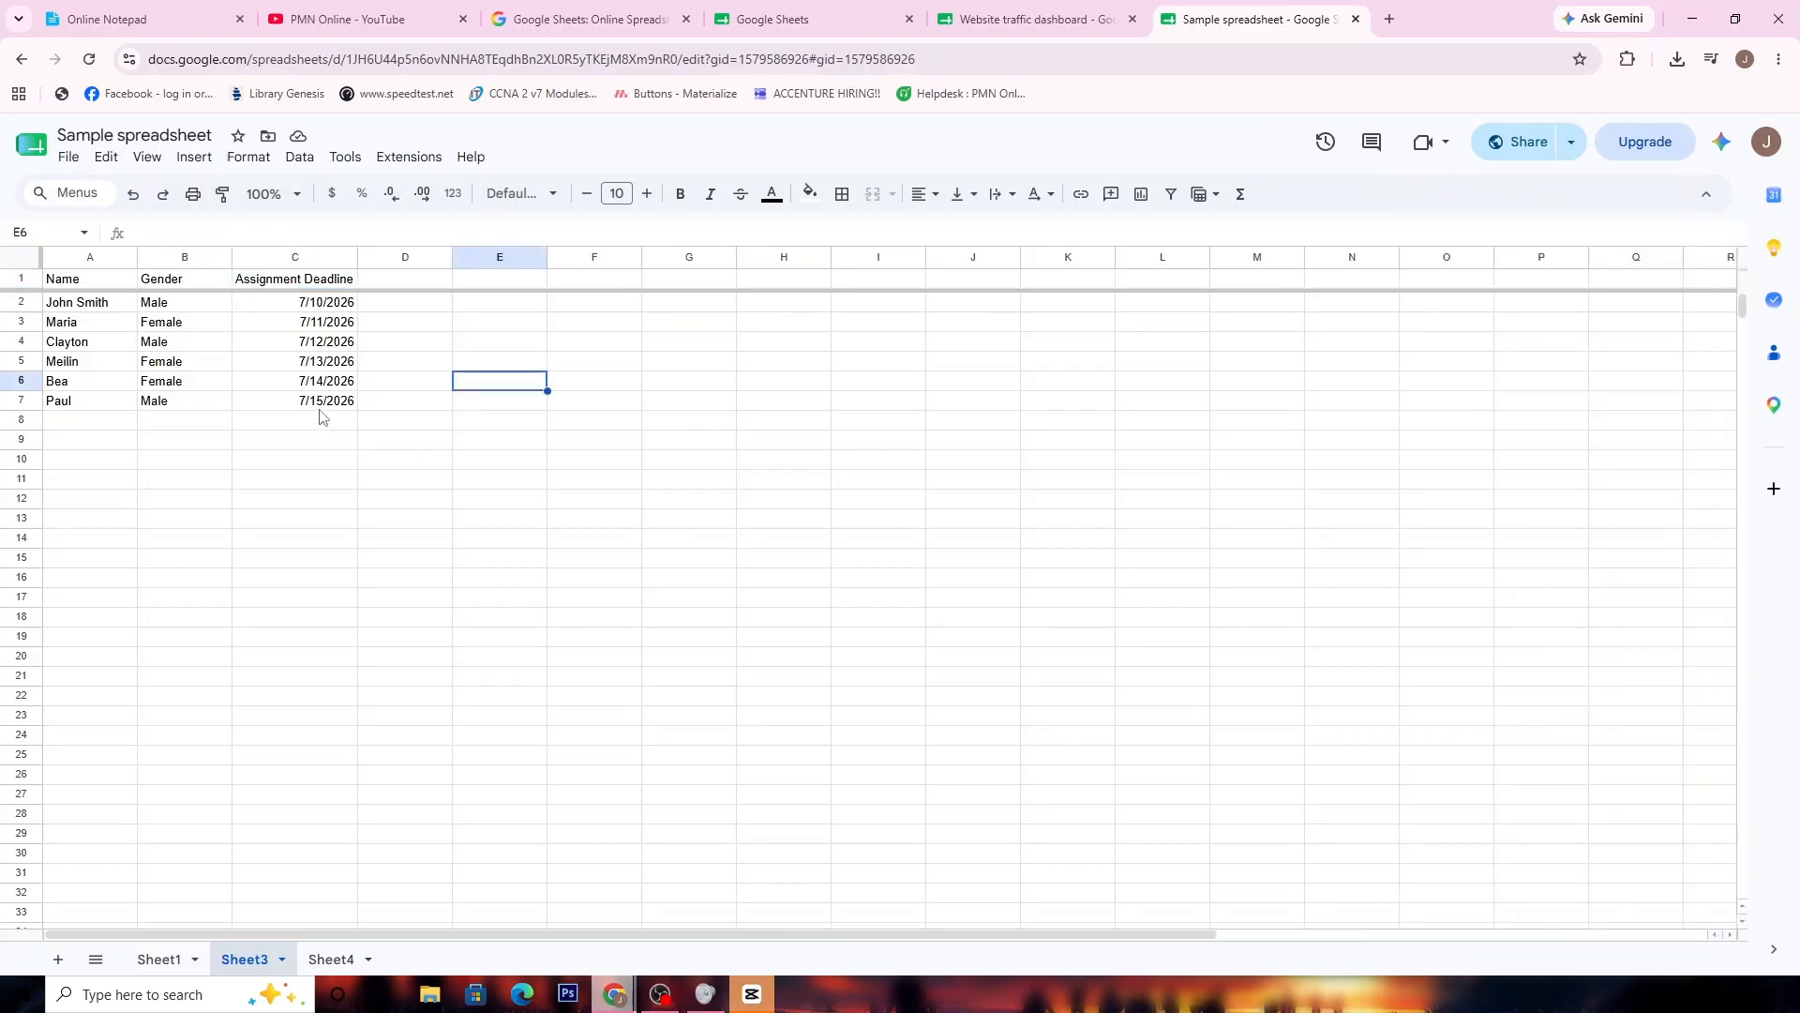
click(320, 406)
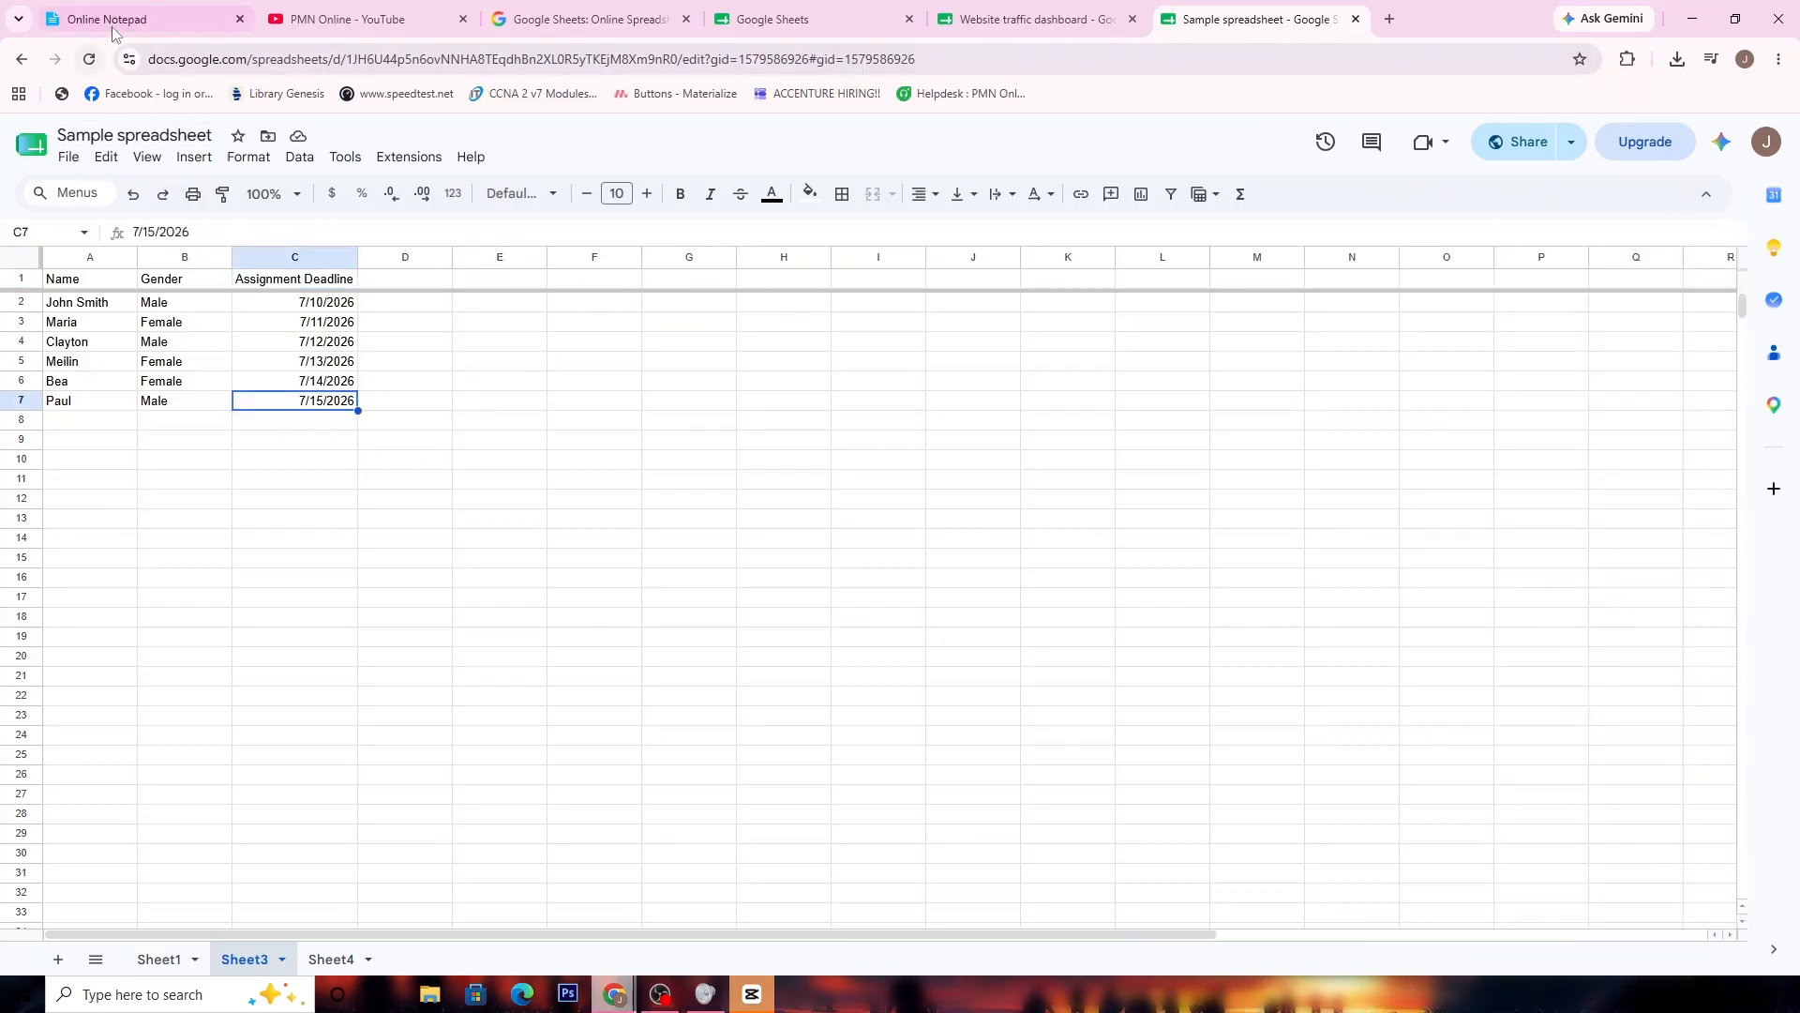
Switch to Online Notepad and add the text "LIKE AND SUBS" on a new line below the existing text
click(141, 19)
click(51, 520)
drag(51, 520, 1467, 515)
click(407, 829)
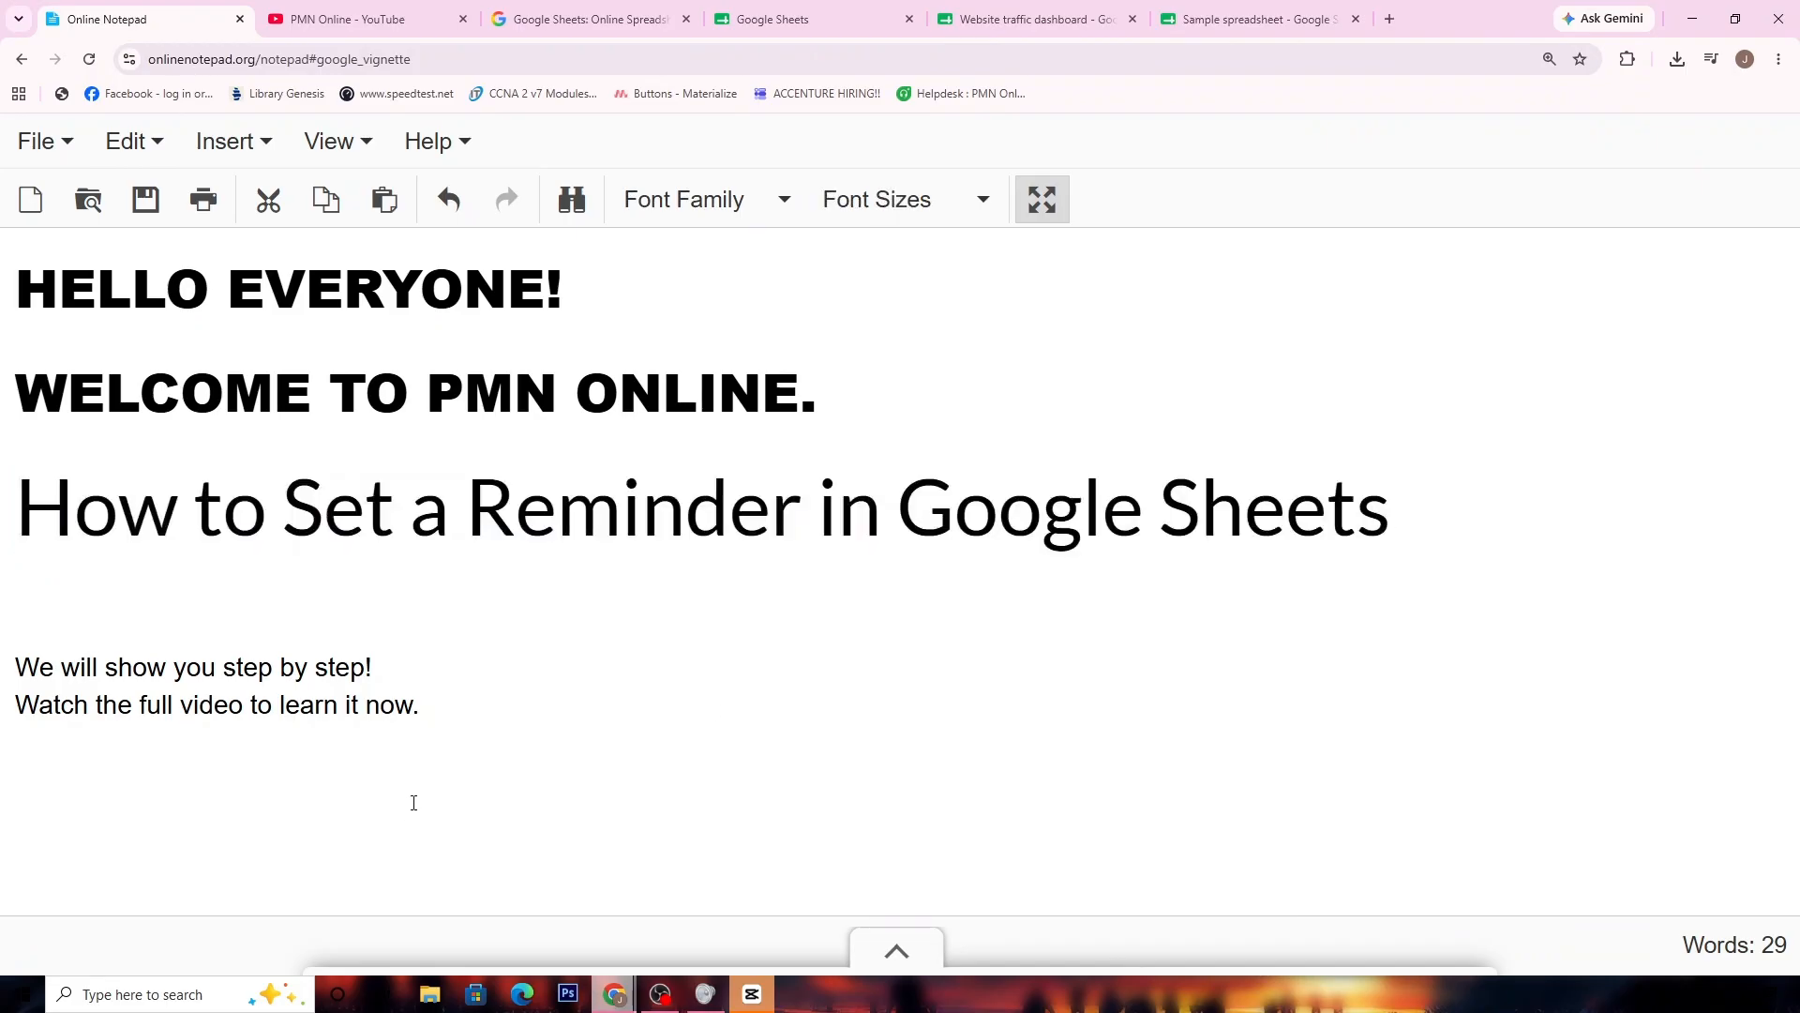
text(LIKE AND SUBS)
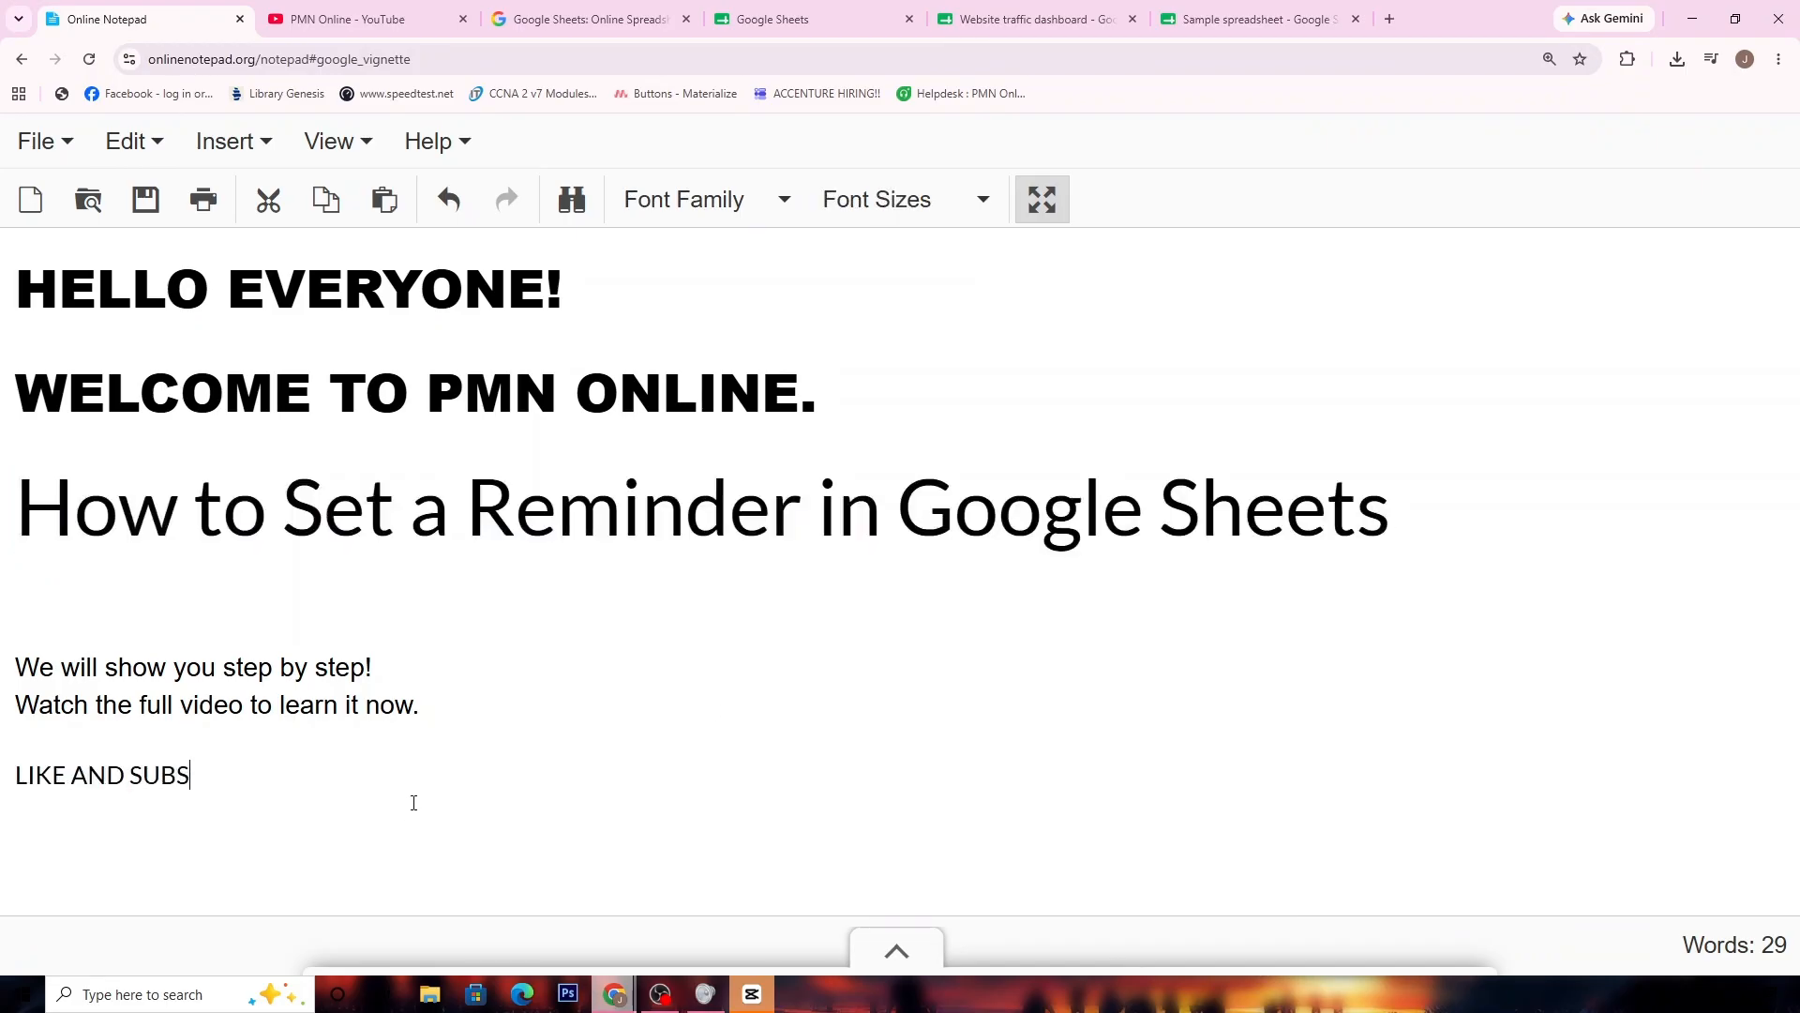